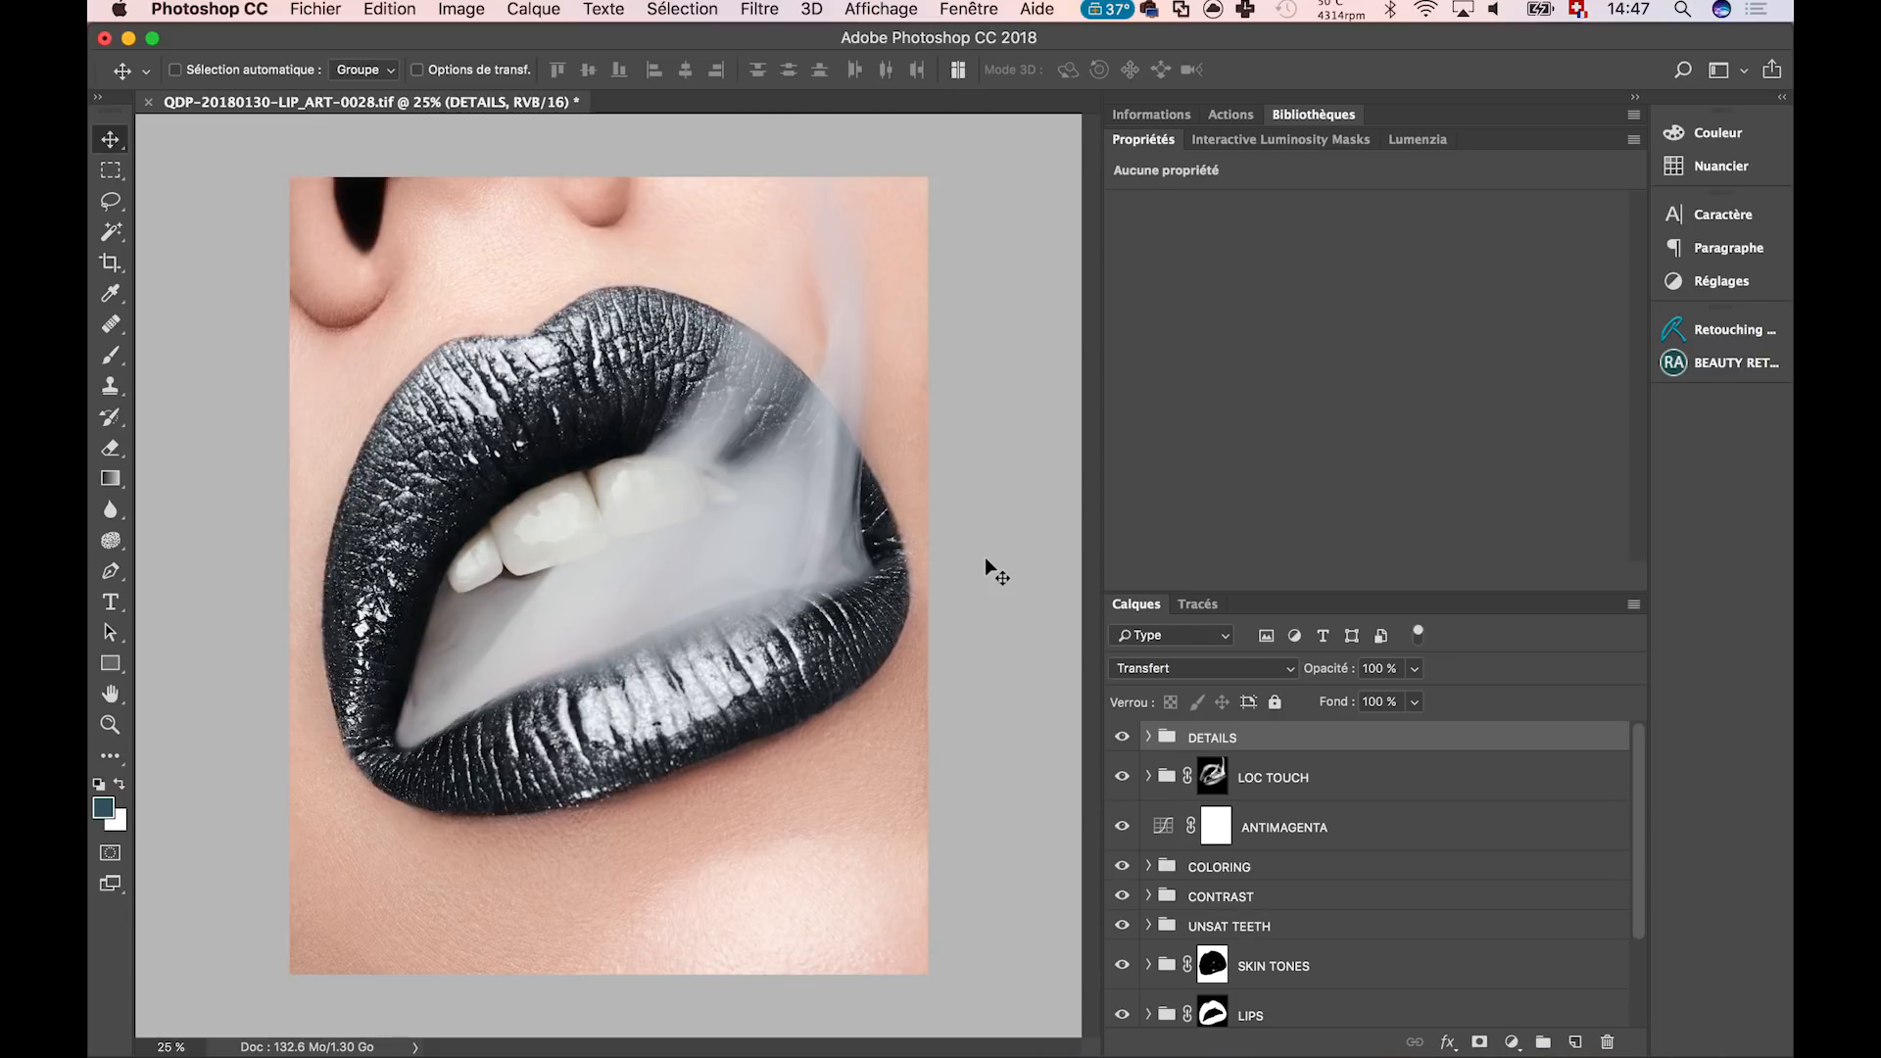
- Stamp all visible layers into a new layer above the DETAILS group and name it NETTETE
{"action": "key", "text": "super"}
{"action": "scroll", "coordinate": [987, 561], "scroll_direction": "up", "scroll_amount": 1}
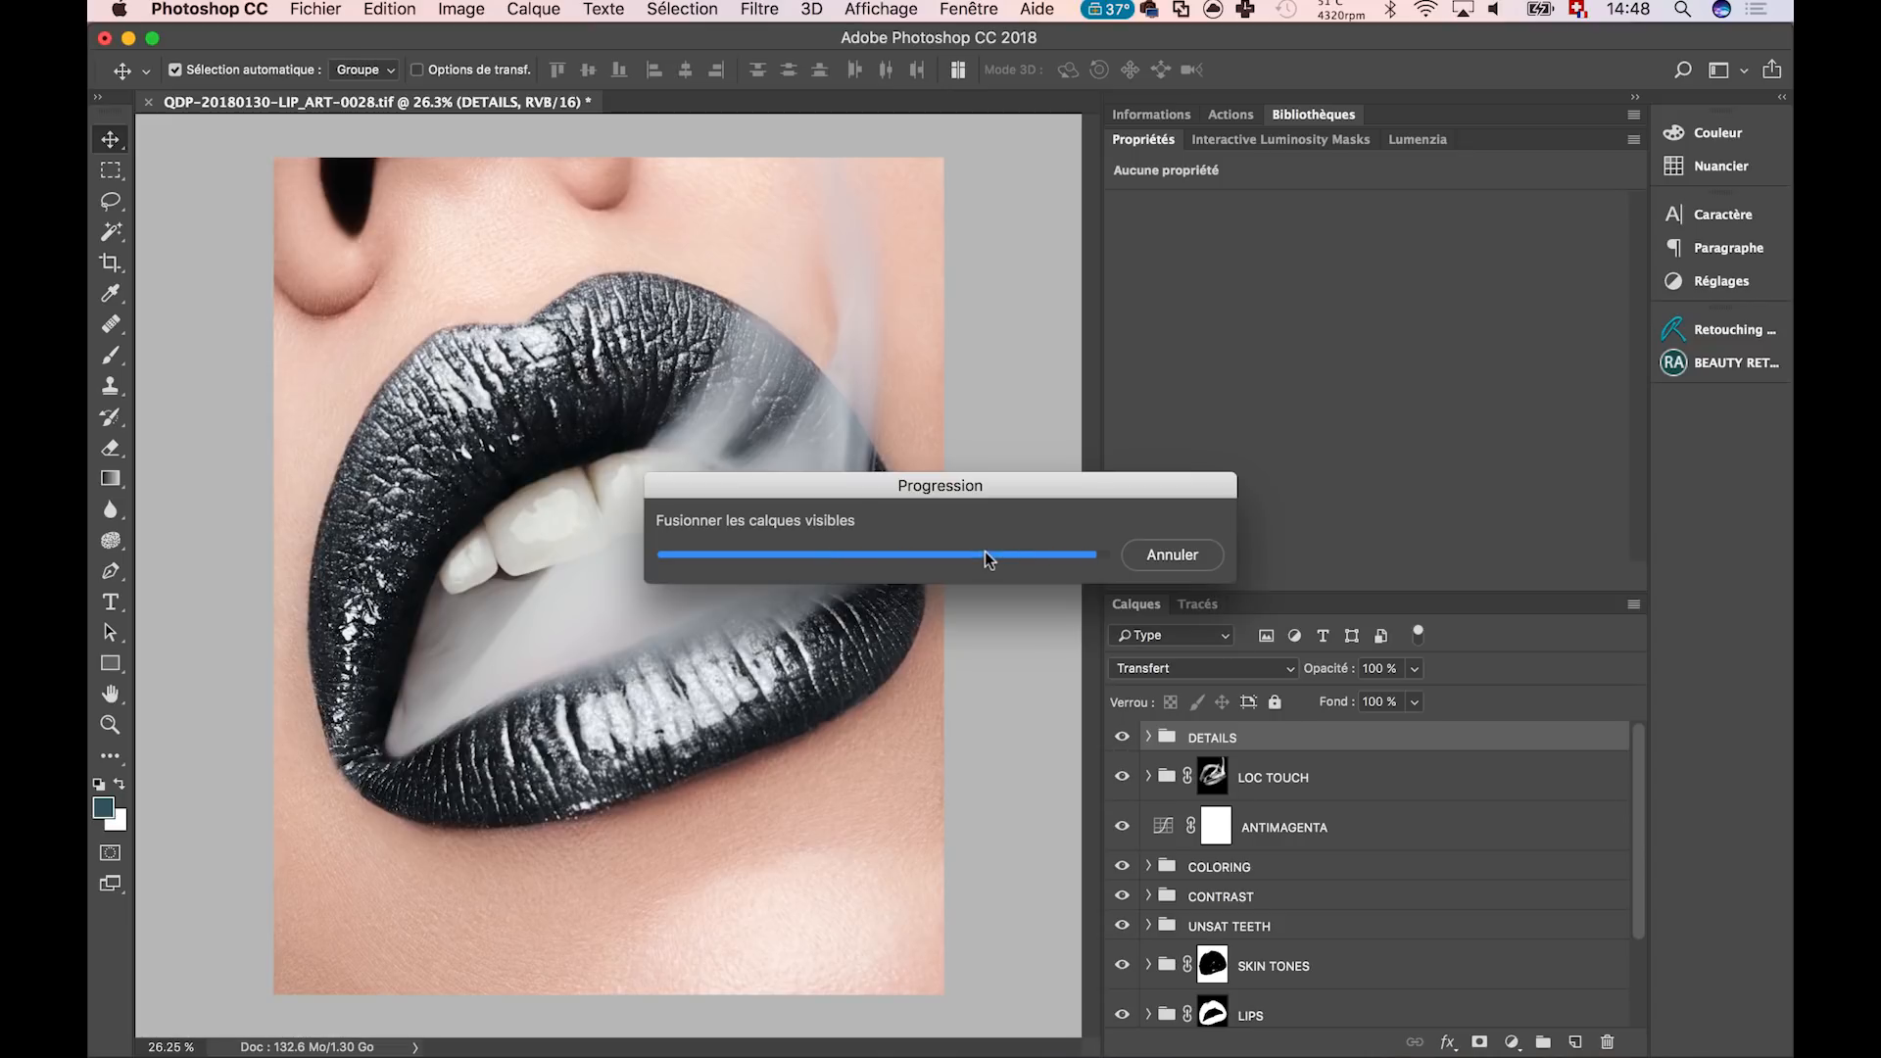
{"action": "double_click", "coordinate": [1212, 747]}
{"action": "type", "text": "NETTETE"}
{"action": "key", "text": "Return"}
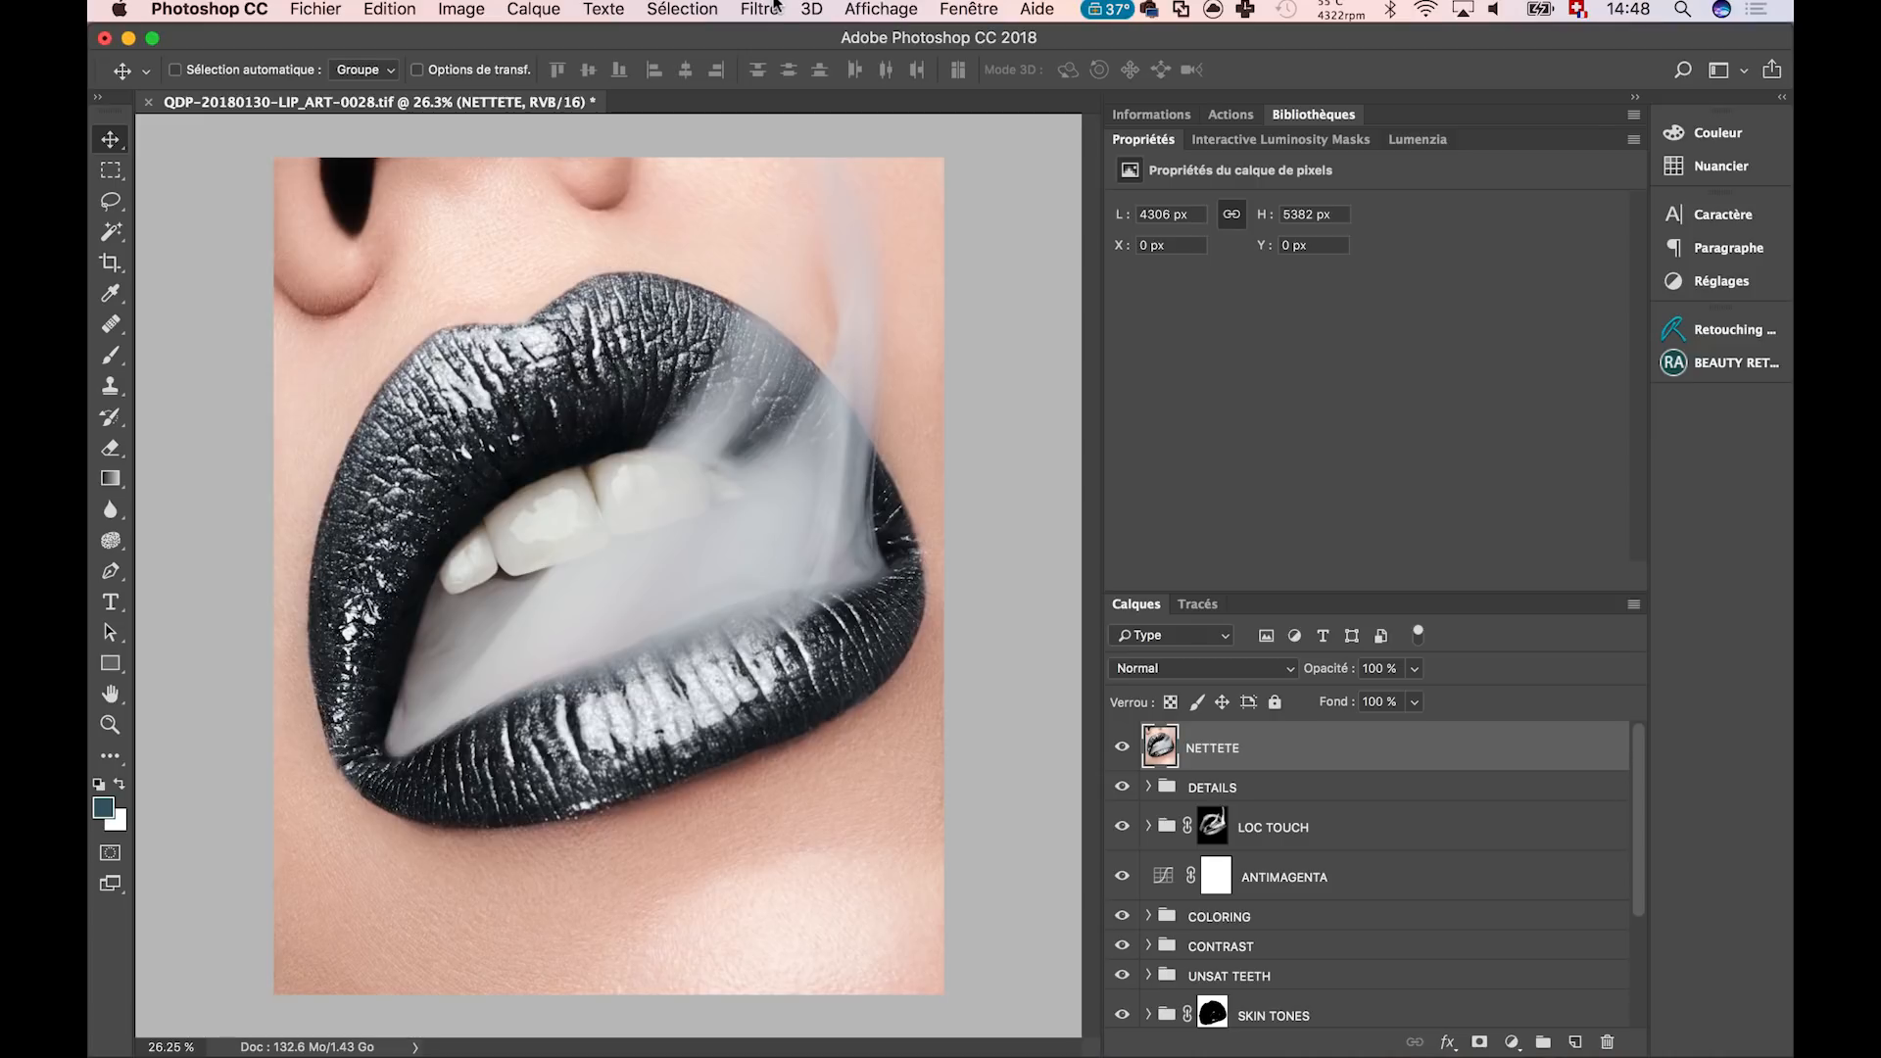
- Open the NETTETE layer in the Camera Raw filter, set the sharpening Gain to 150 and inspect the upper lip at 100%
{"action": "left_click", "coordinate": [764, 9]}
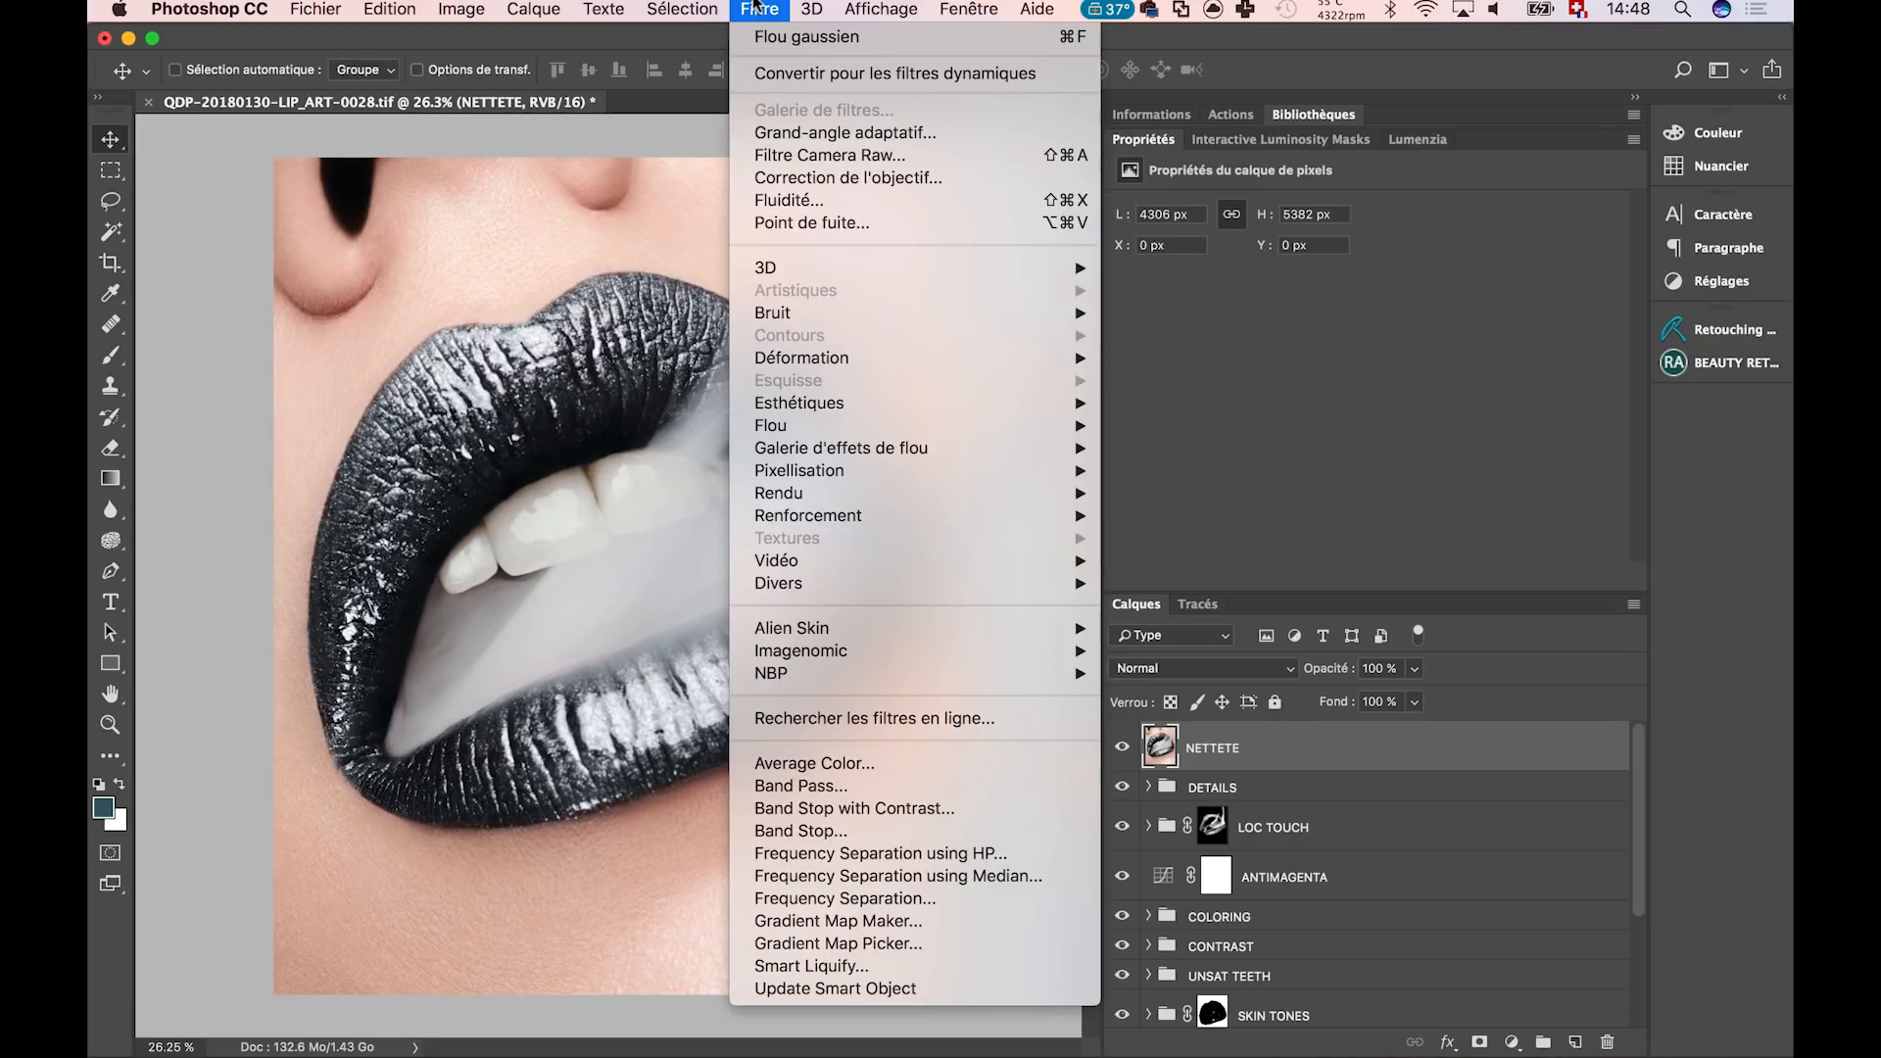
{"action": "left_click", "coordinate": [838, 162]}
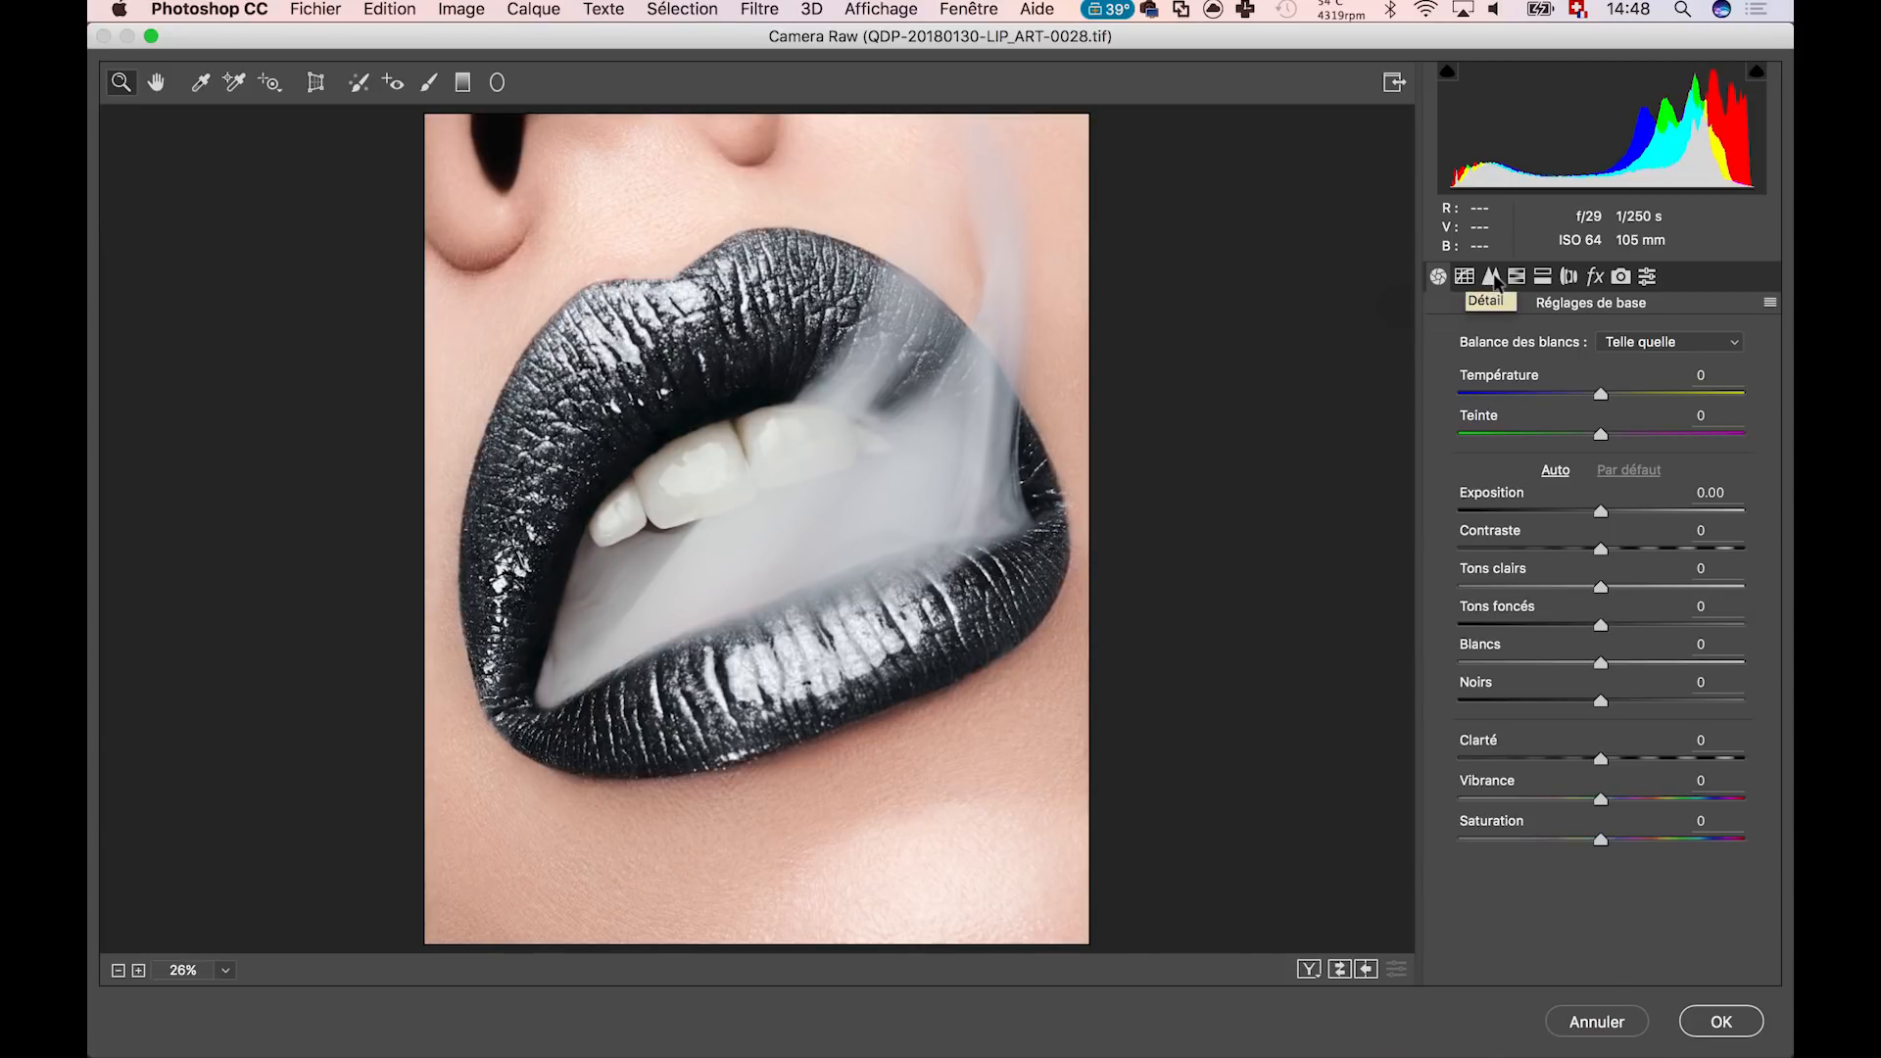
{"action": "left_click", "coordinate": [1493, 278]}
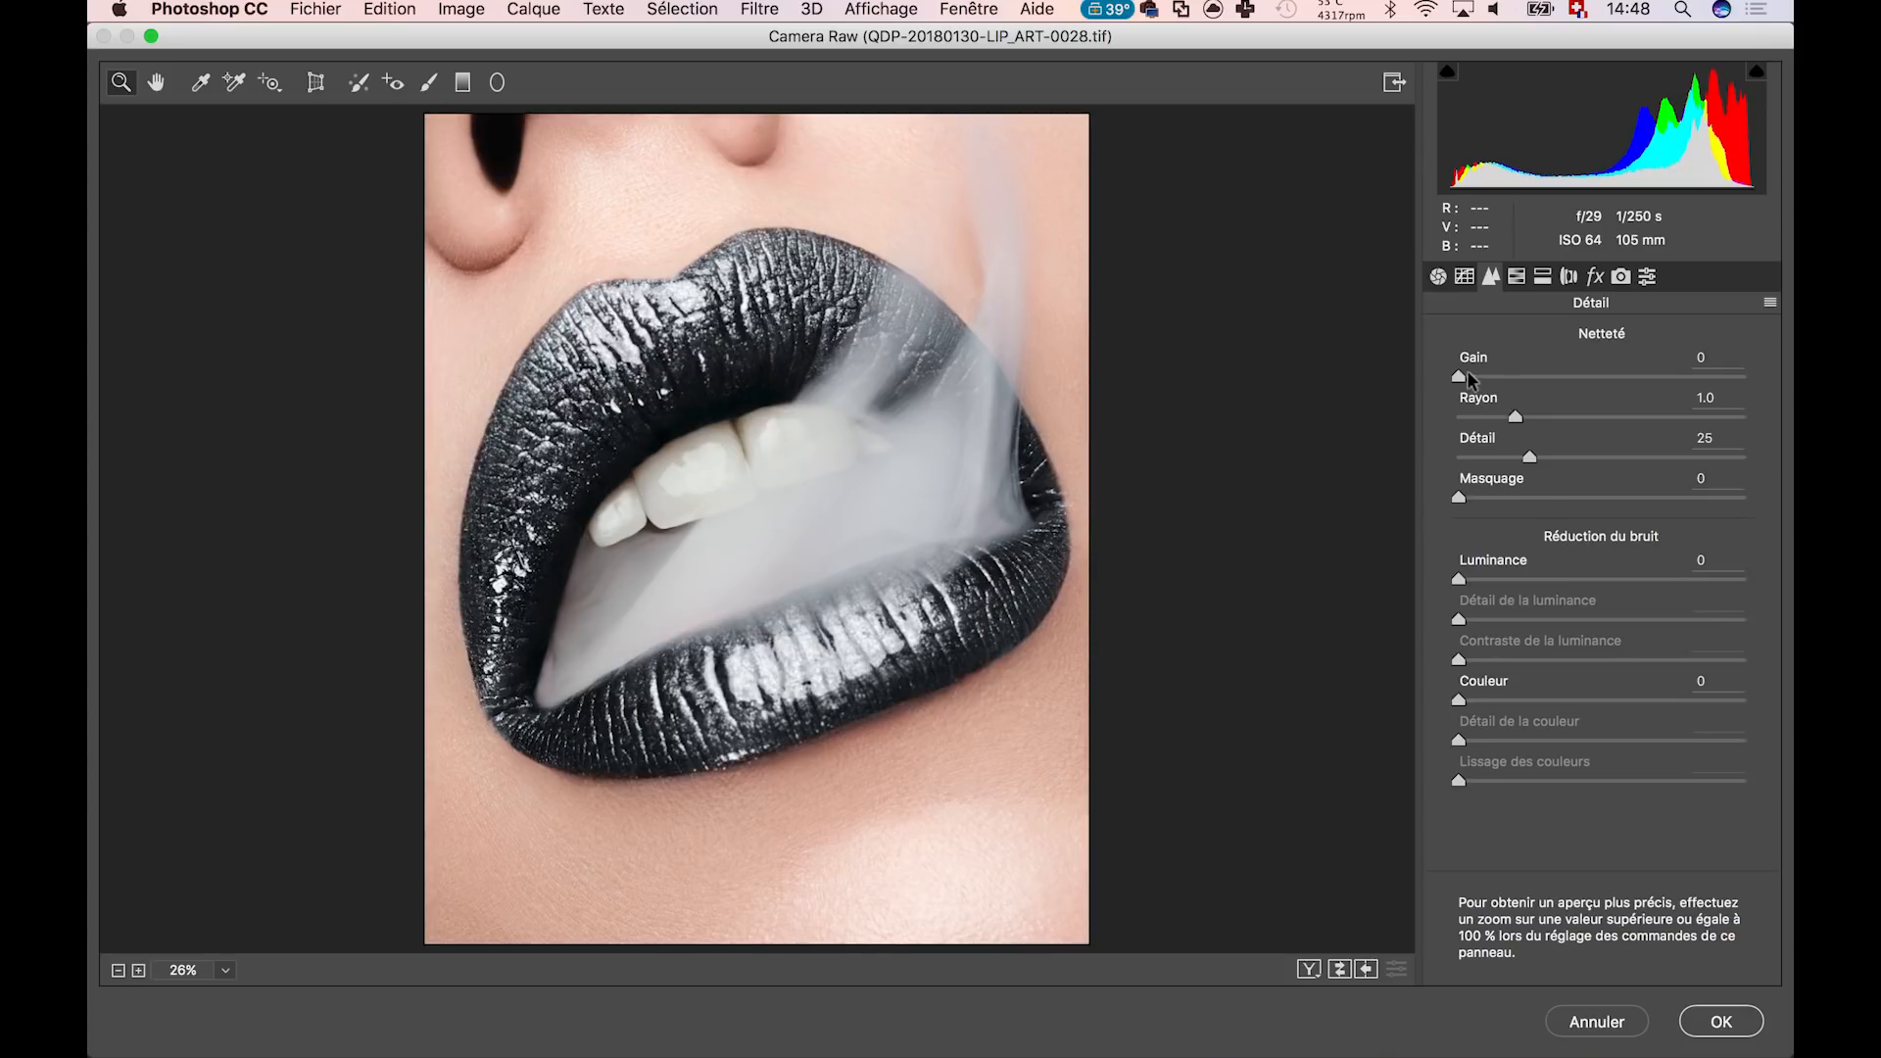
{"action": "left_click_drag", "start_coordinate": [1466, 373], "coordinate": [1792, 412]}
{"action": "left_click", "coordinate": [686, 423]}
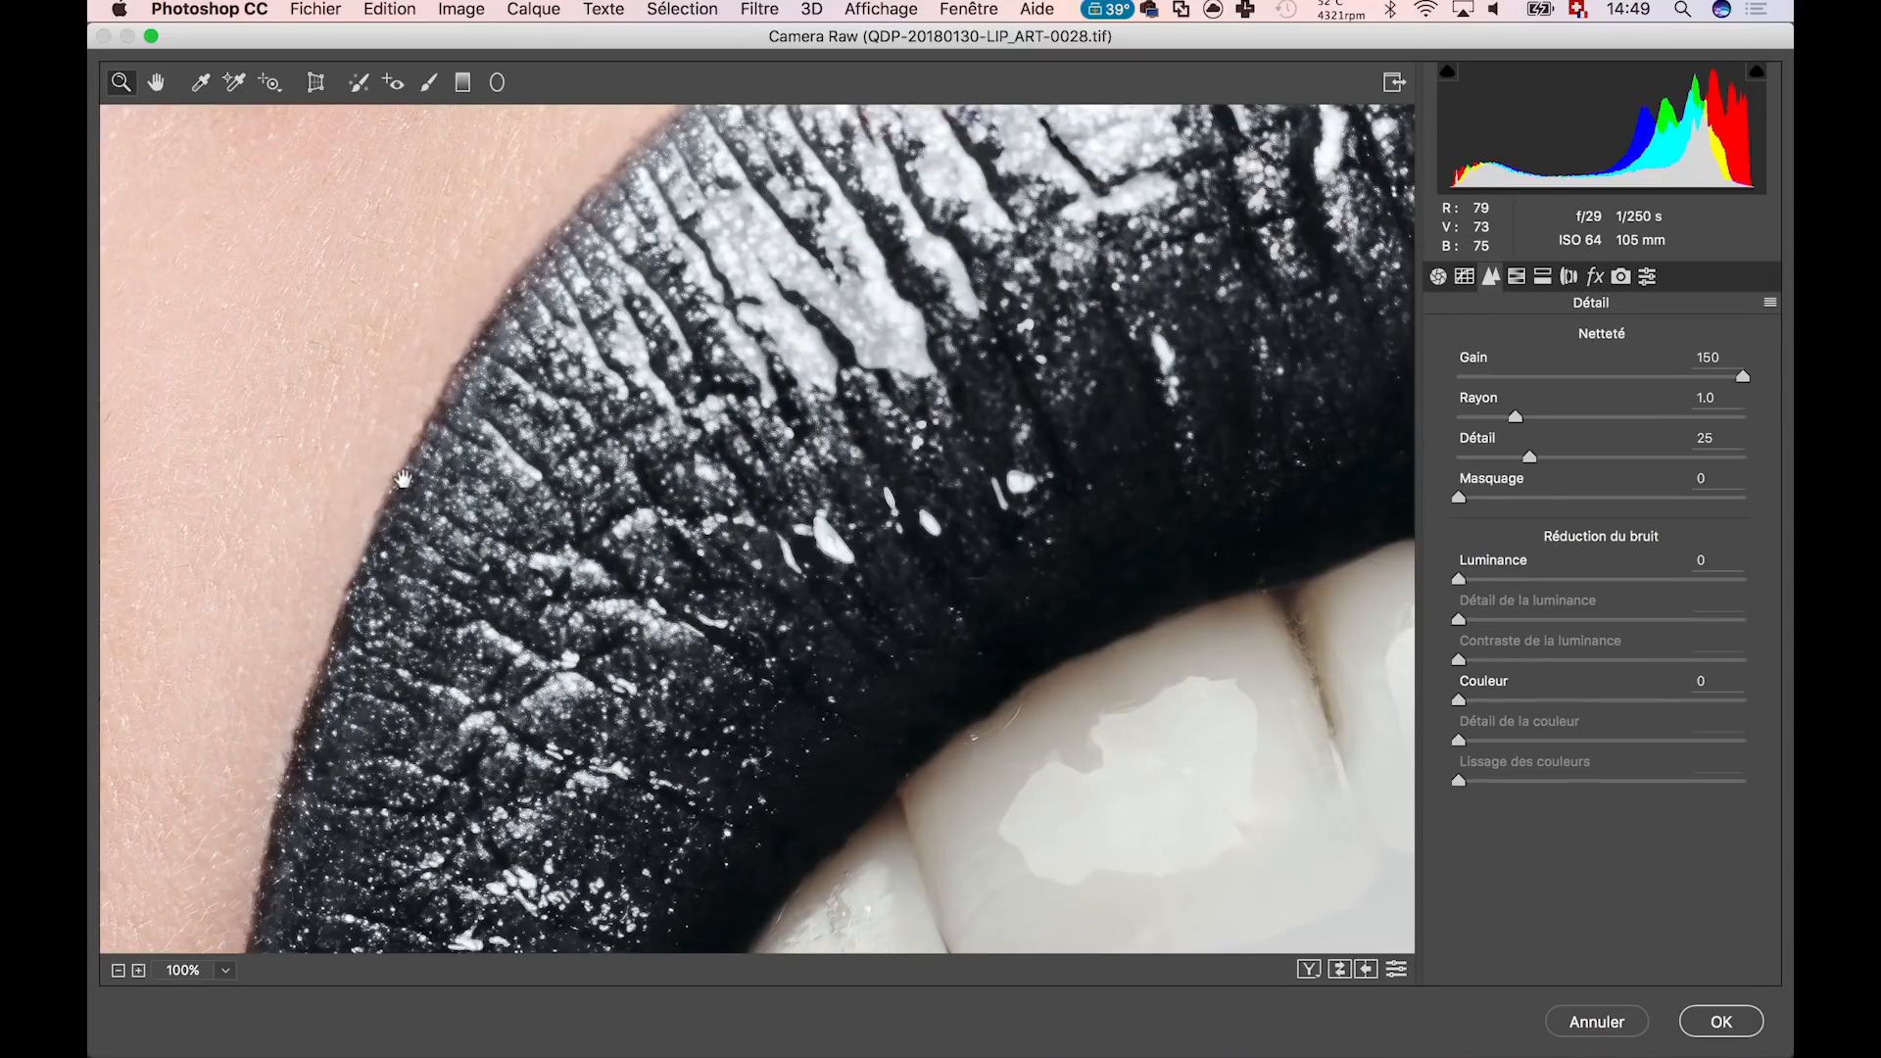
{"action": "left_click", "coordinate": [397, 471]}
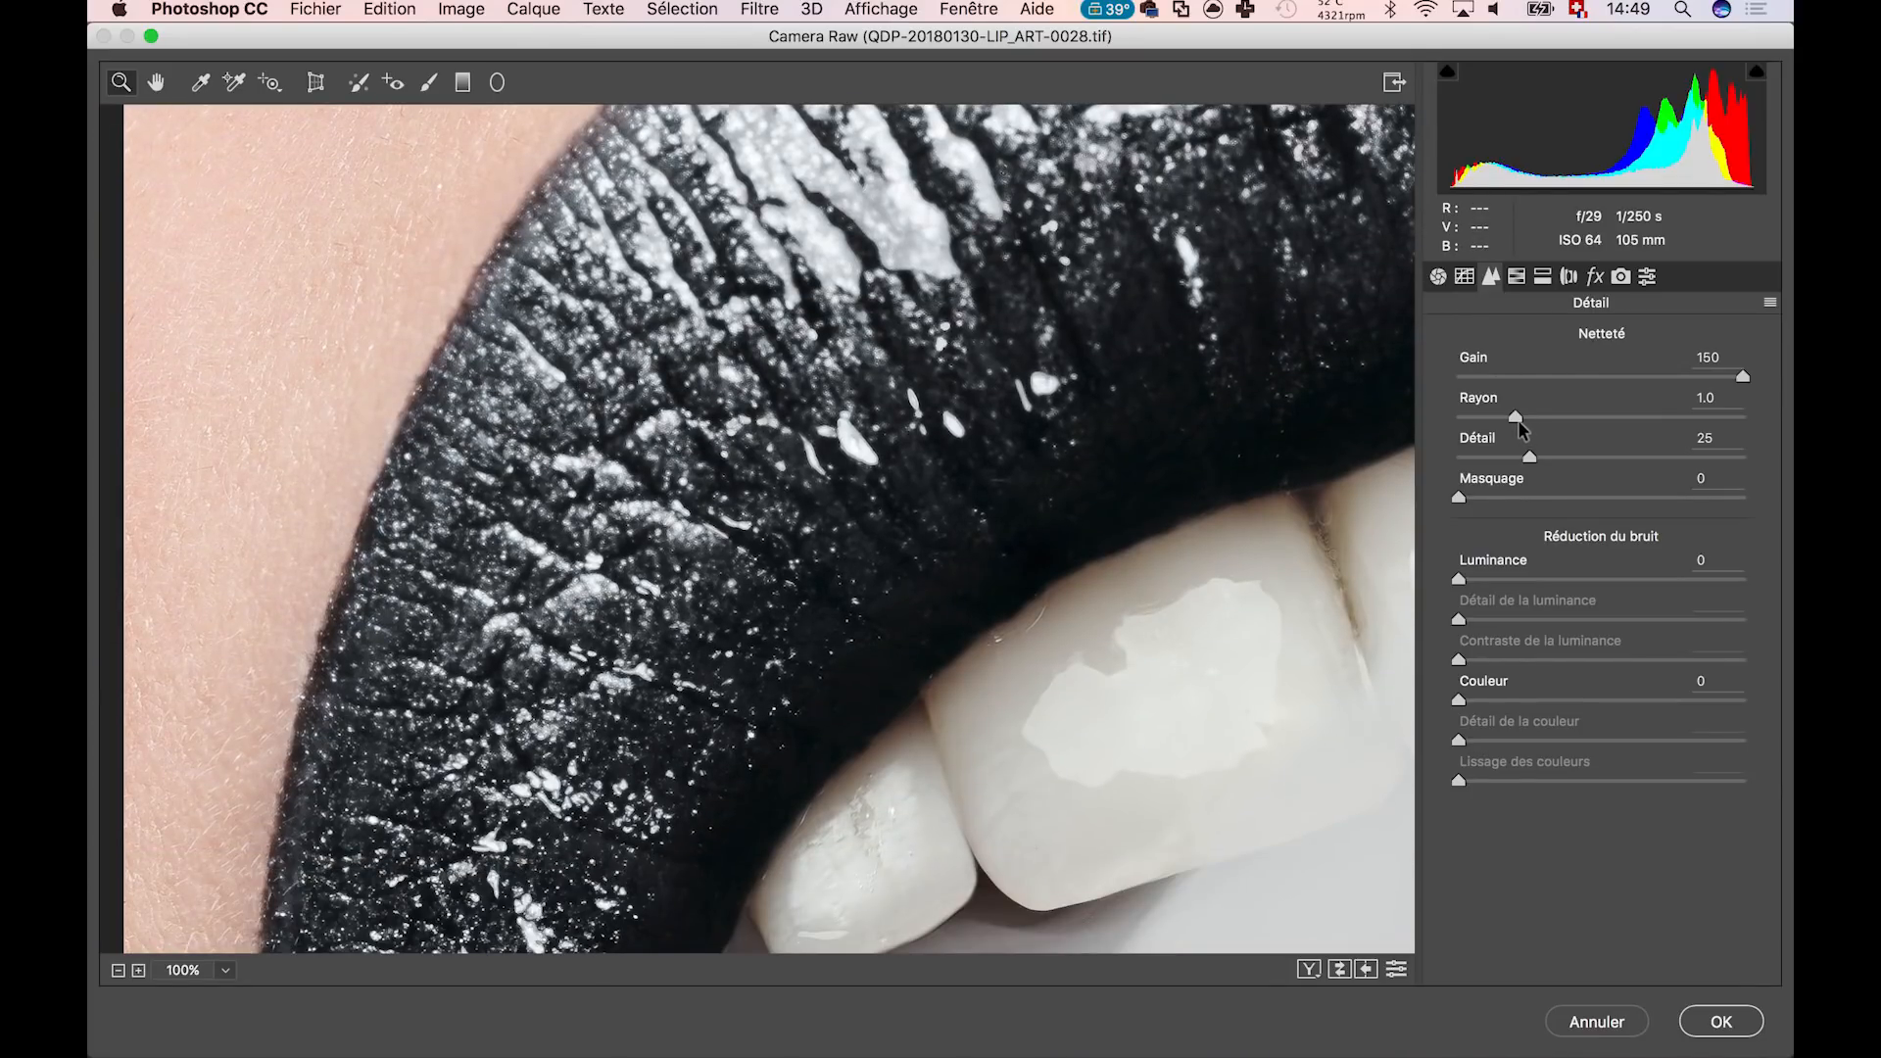
- Test low and high sharpening Rayon values with the grayscale preview, and settle on 0.9
{"action": "left_click_drag", "start_coordinate": [1607, 418], "coordinate": [1463, 422]}
{"action": "left_click", "coordinate": [1726, 394]}
{"action": "left_click", "coordinate": [1463, 419], "text": "alt"}
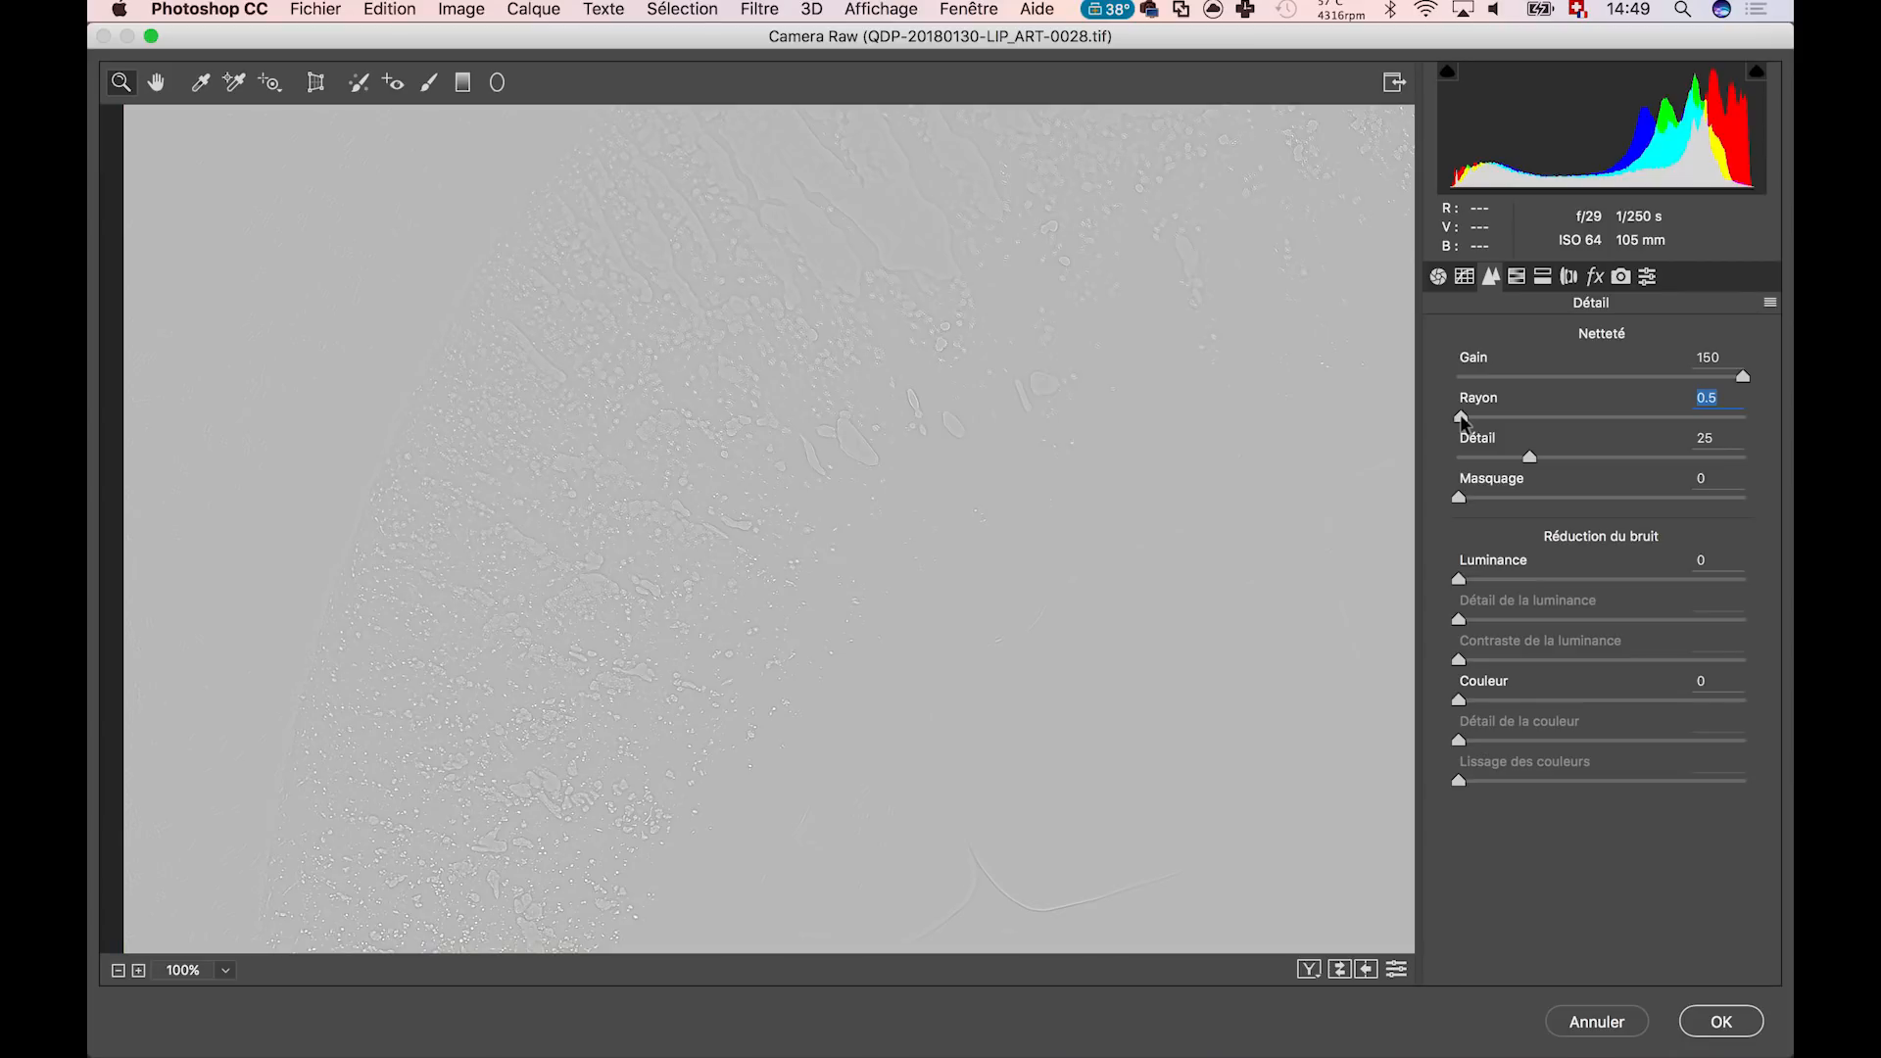
{"action": "left_click_drag", "start_coordinate": [1463, 422], "coordinate": [1666, 397]}
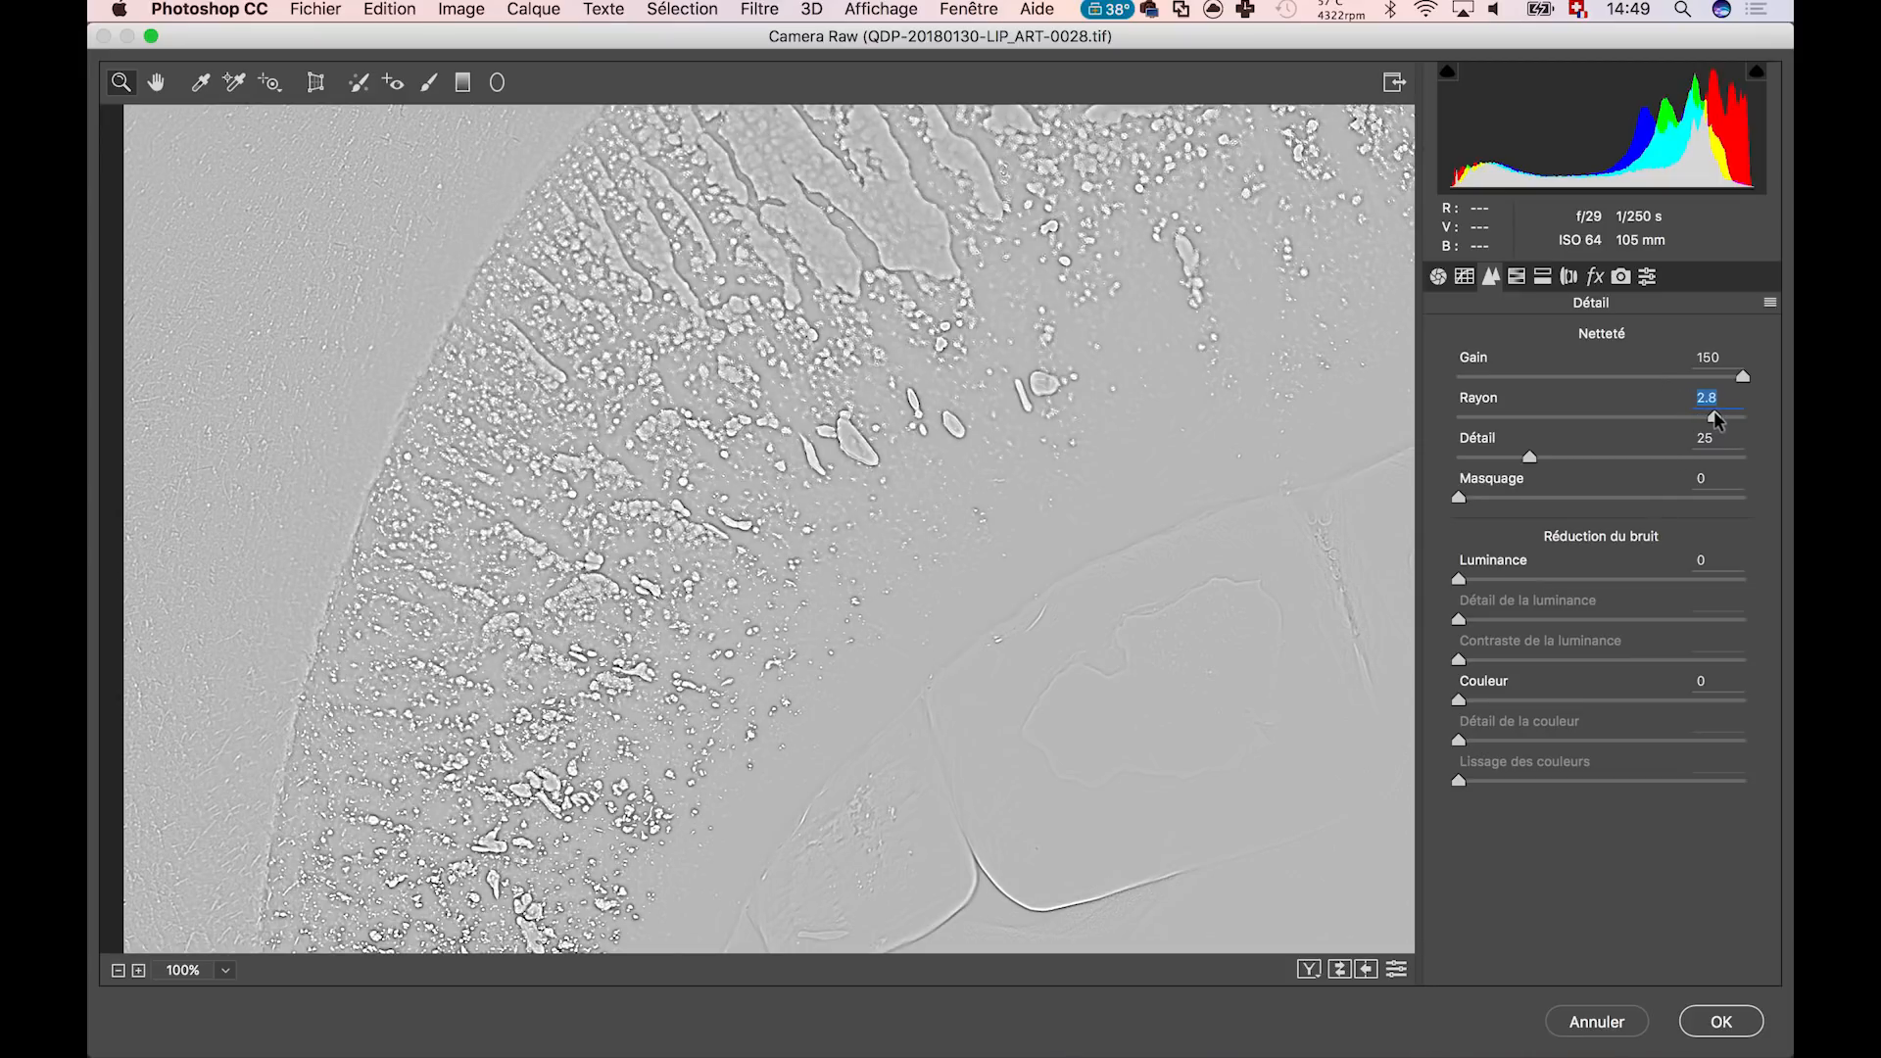
{"action": "left_click_drag", "start_coordinate": [1714, 414], "coordinate": [1737, 412]}
{"action": "left_click_drag", "start_coordinate": [1738, 413], "coordinate": [1506, 431]}
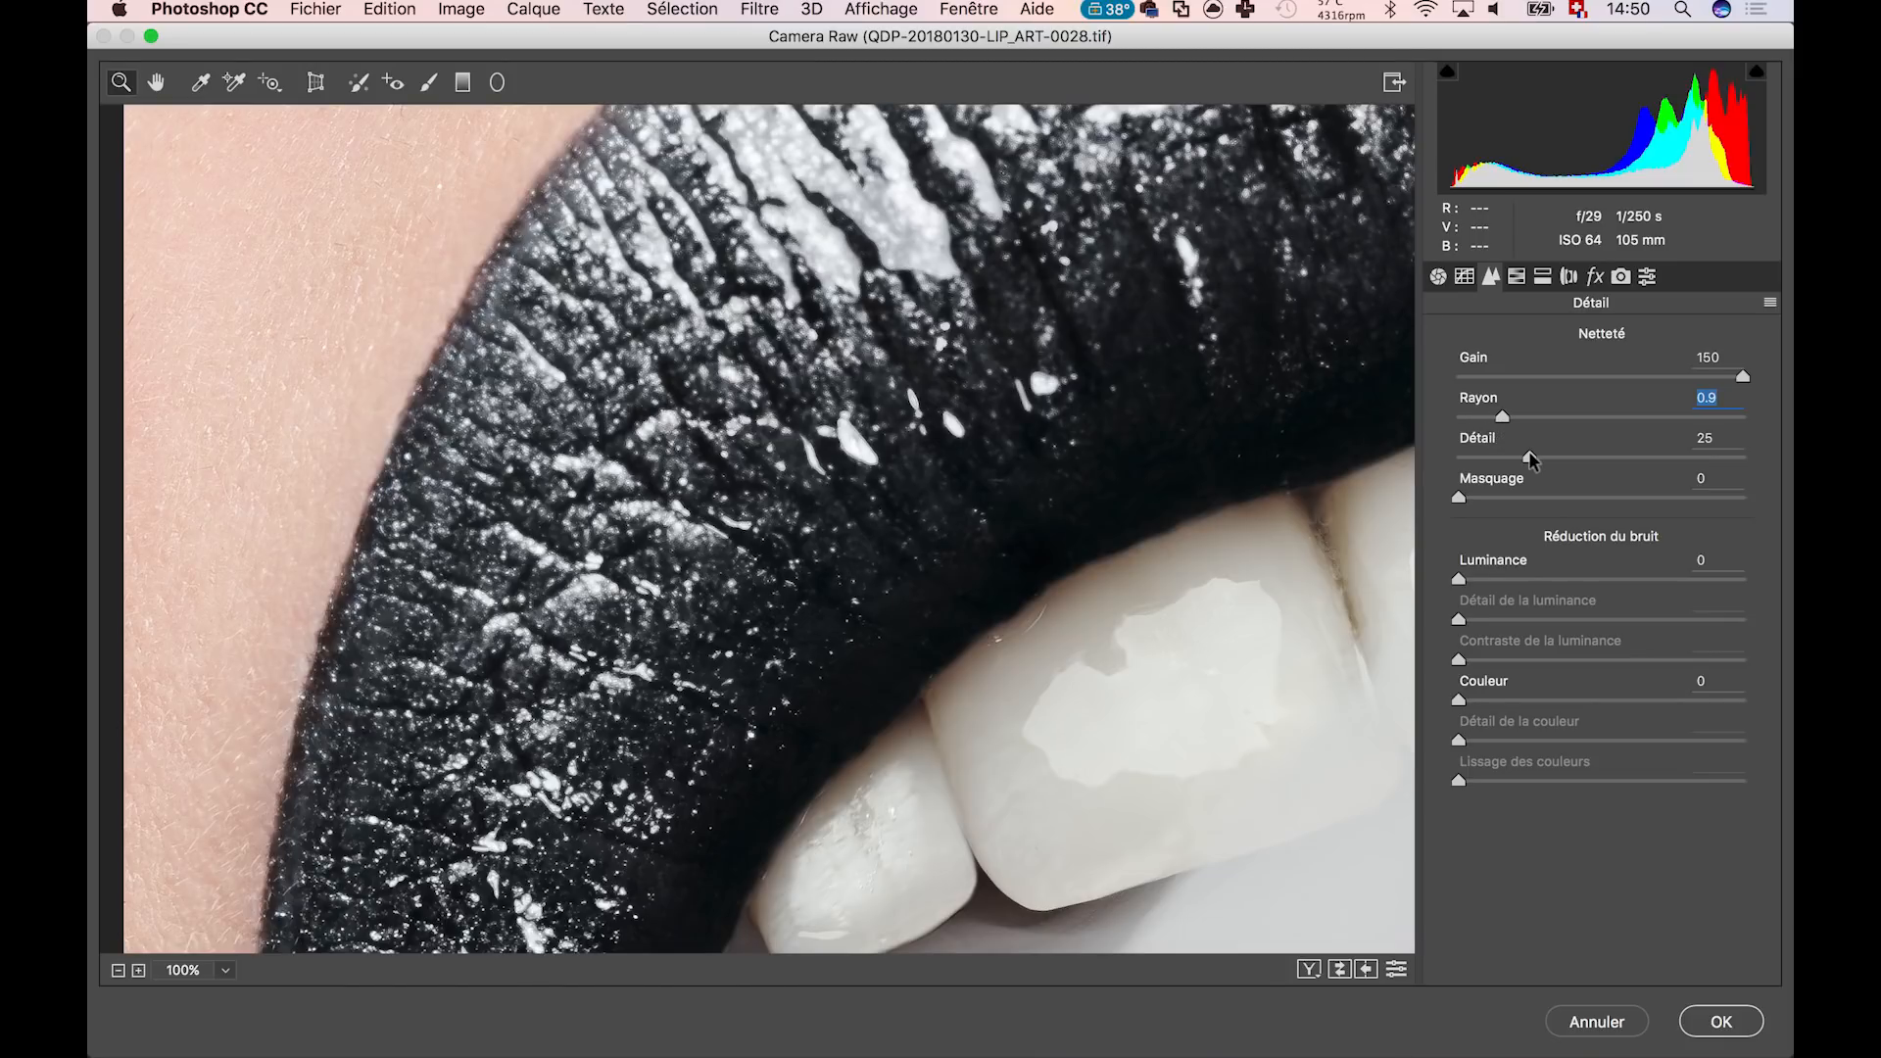
- Try the sharpening Détail at its minimum and raise it to 94
{"action": "left_click_drag", "start_coordinate": [1546, 457], "coordinate": [1459, 455]}
{"action": "key", "text": "Tab"}
{"action": "left_click_drag", "start_coordinate": [1474, 457], "coordinate": [1728, 440]}
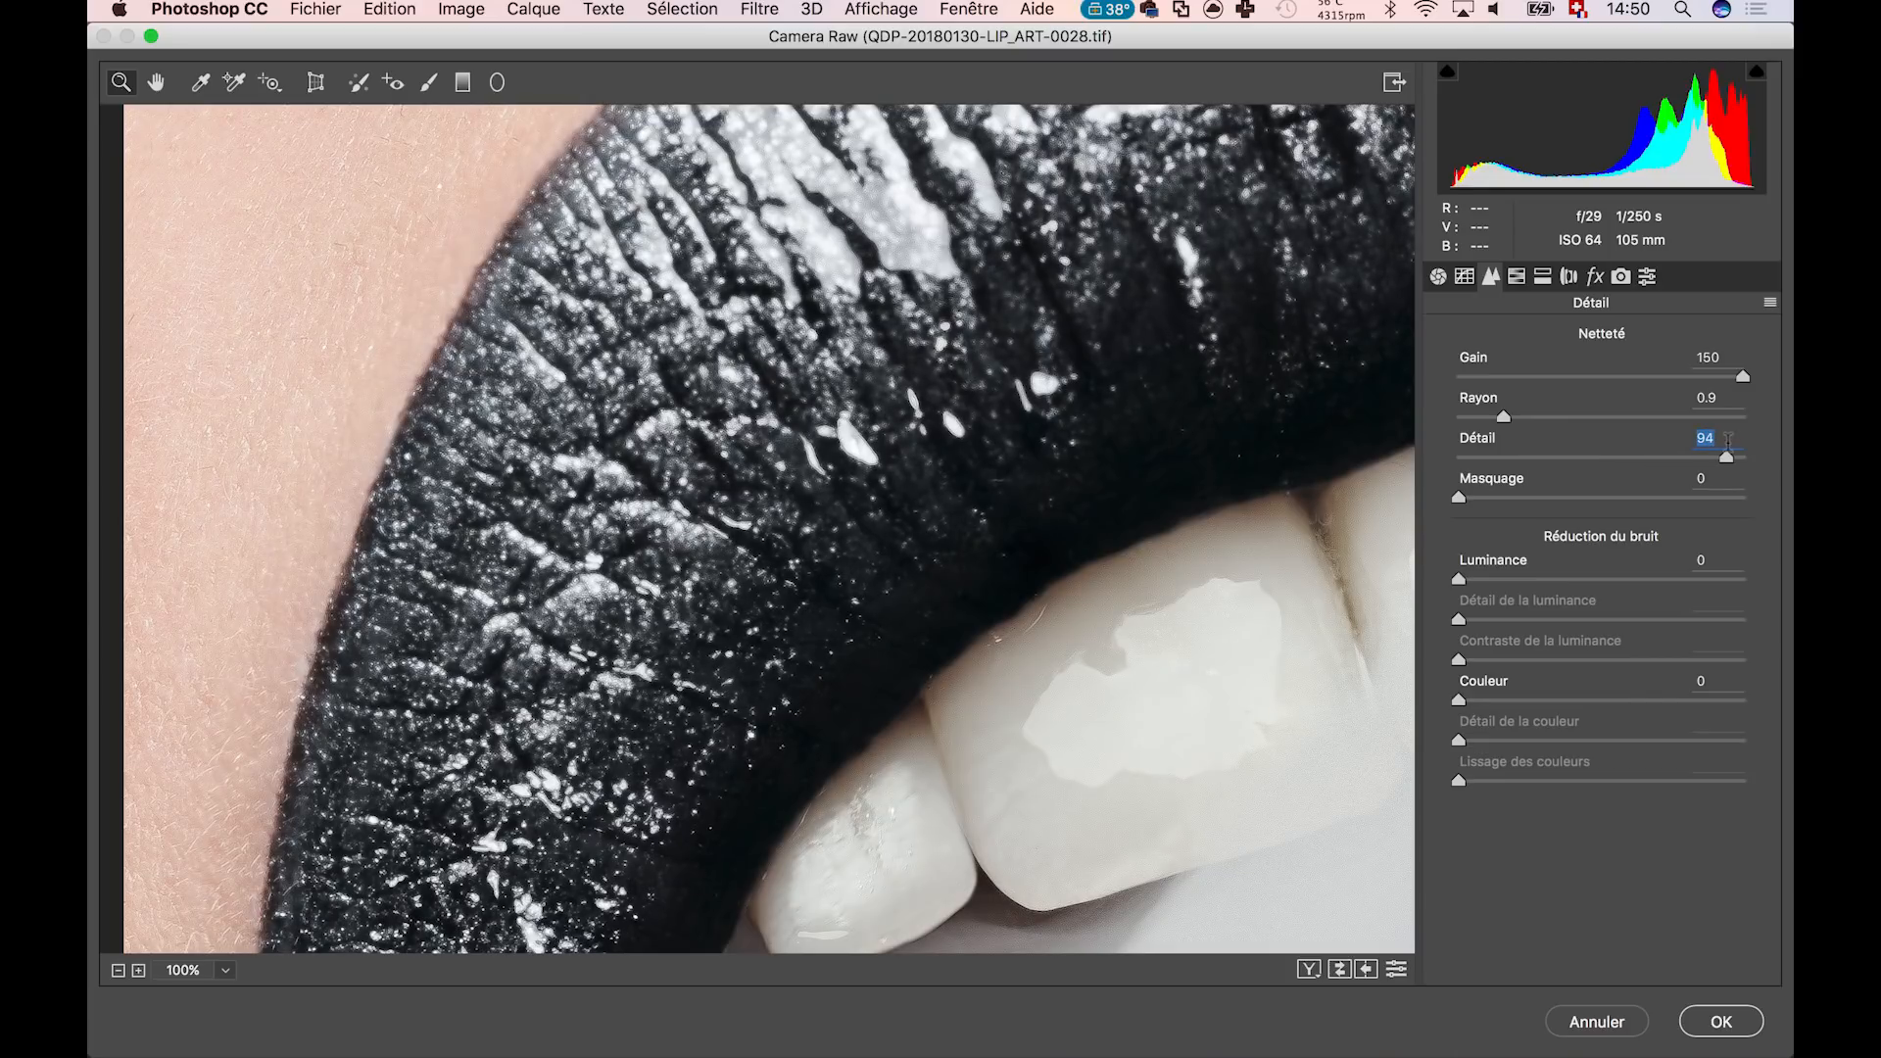
- Set the sharpening Masquage to 58, using the black-and-white mask preview to limit sharpening to the lip texture and edges
{"action": "left_click", "coordinate": [1461, 497]}
{"action": "left_click", "coordinate": [1670, 497]}
{"action": "key", "text": "alt"}
{"action": "key", "text": "alt"}
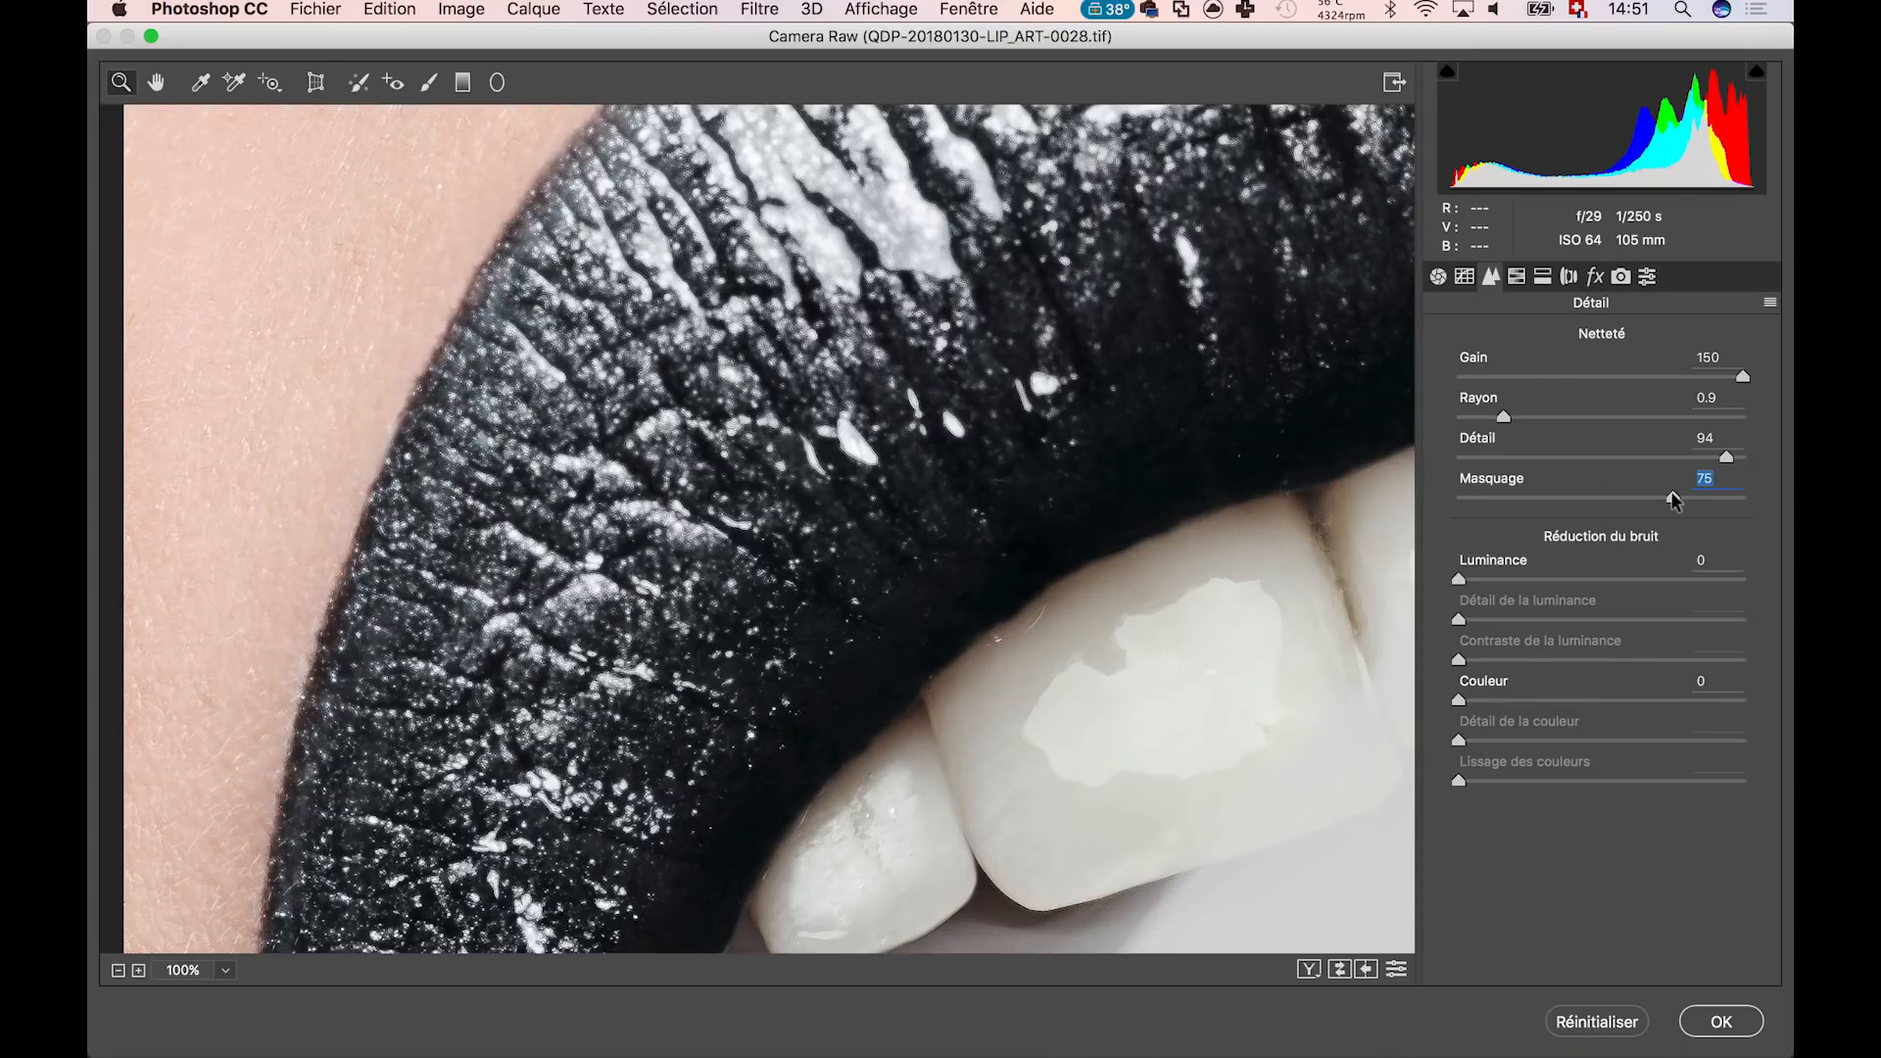
{"action": "left_click_drag", "start_coordinate": [1674, 499], "coordinate": [1424, 518]}
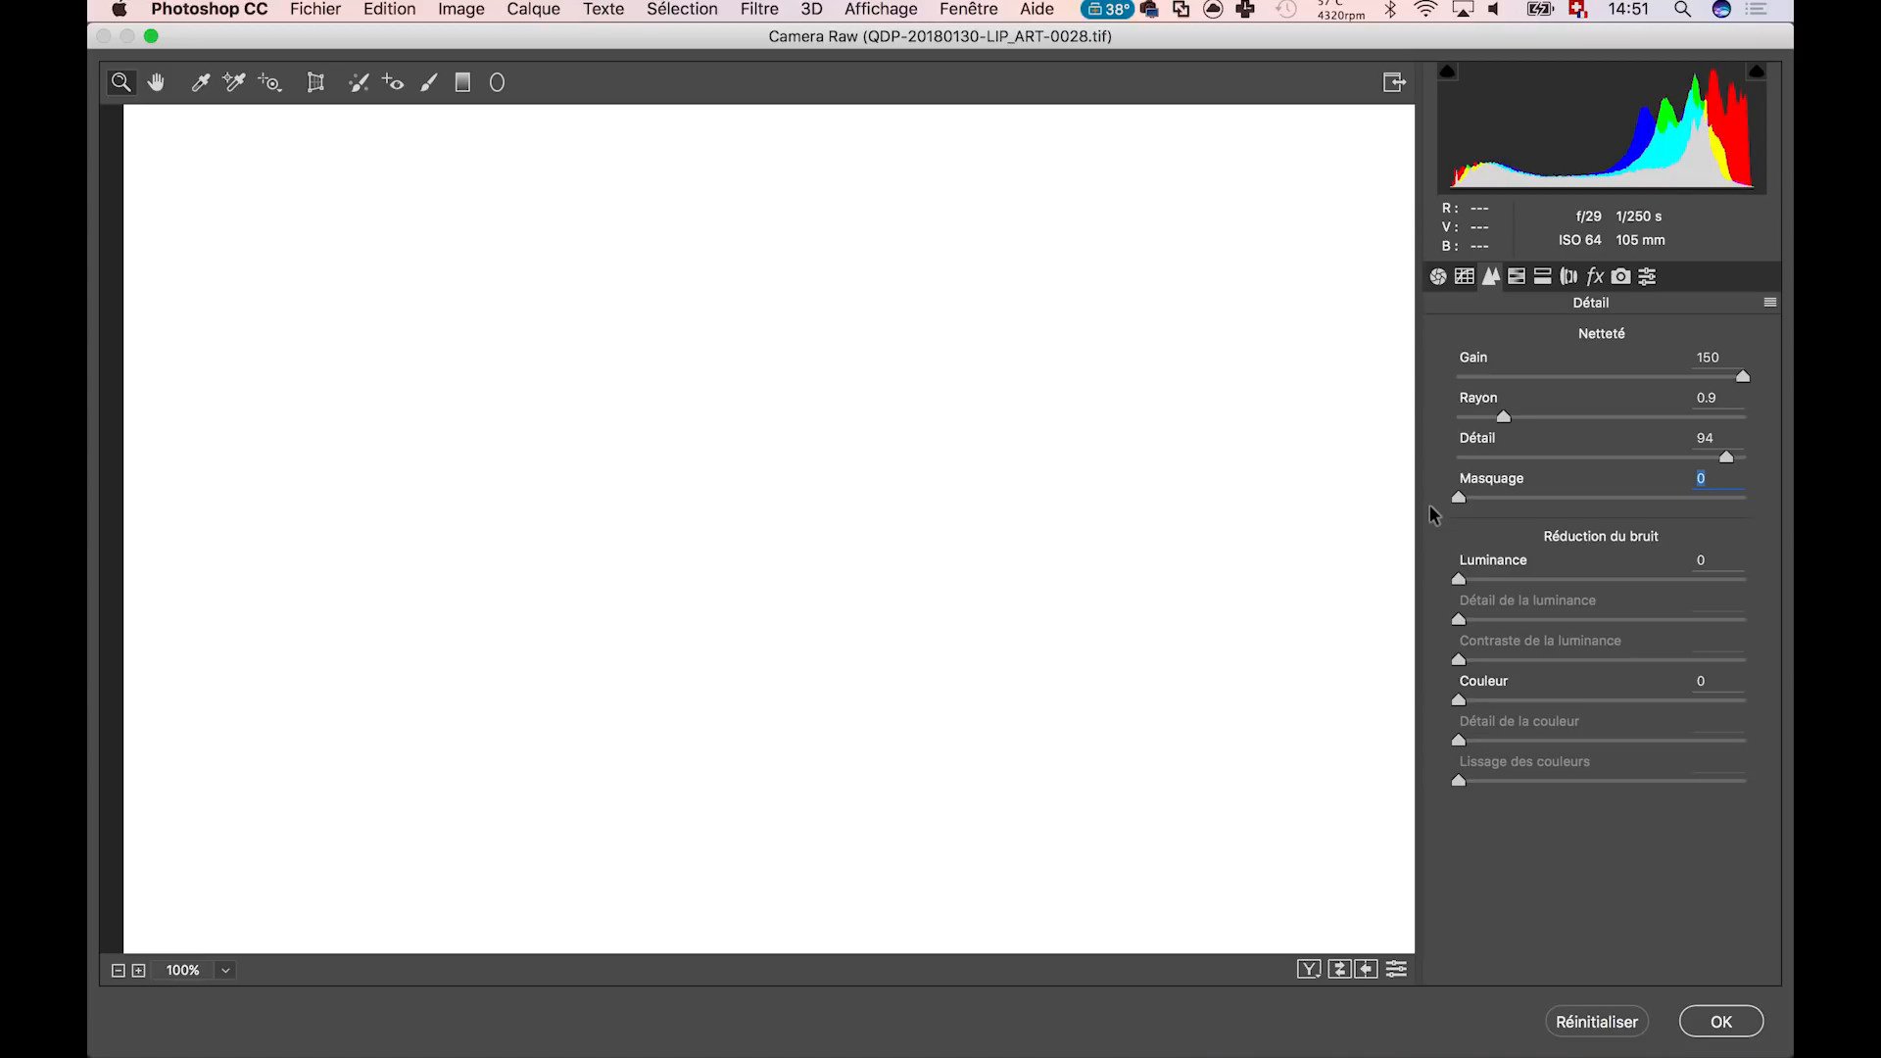
{"action": "left_click_drag", "start_coordinate": [1459, 498], "coordinate": [1623, 488]}
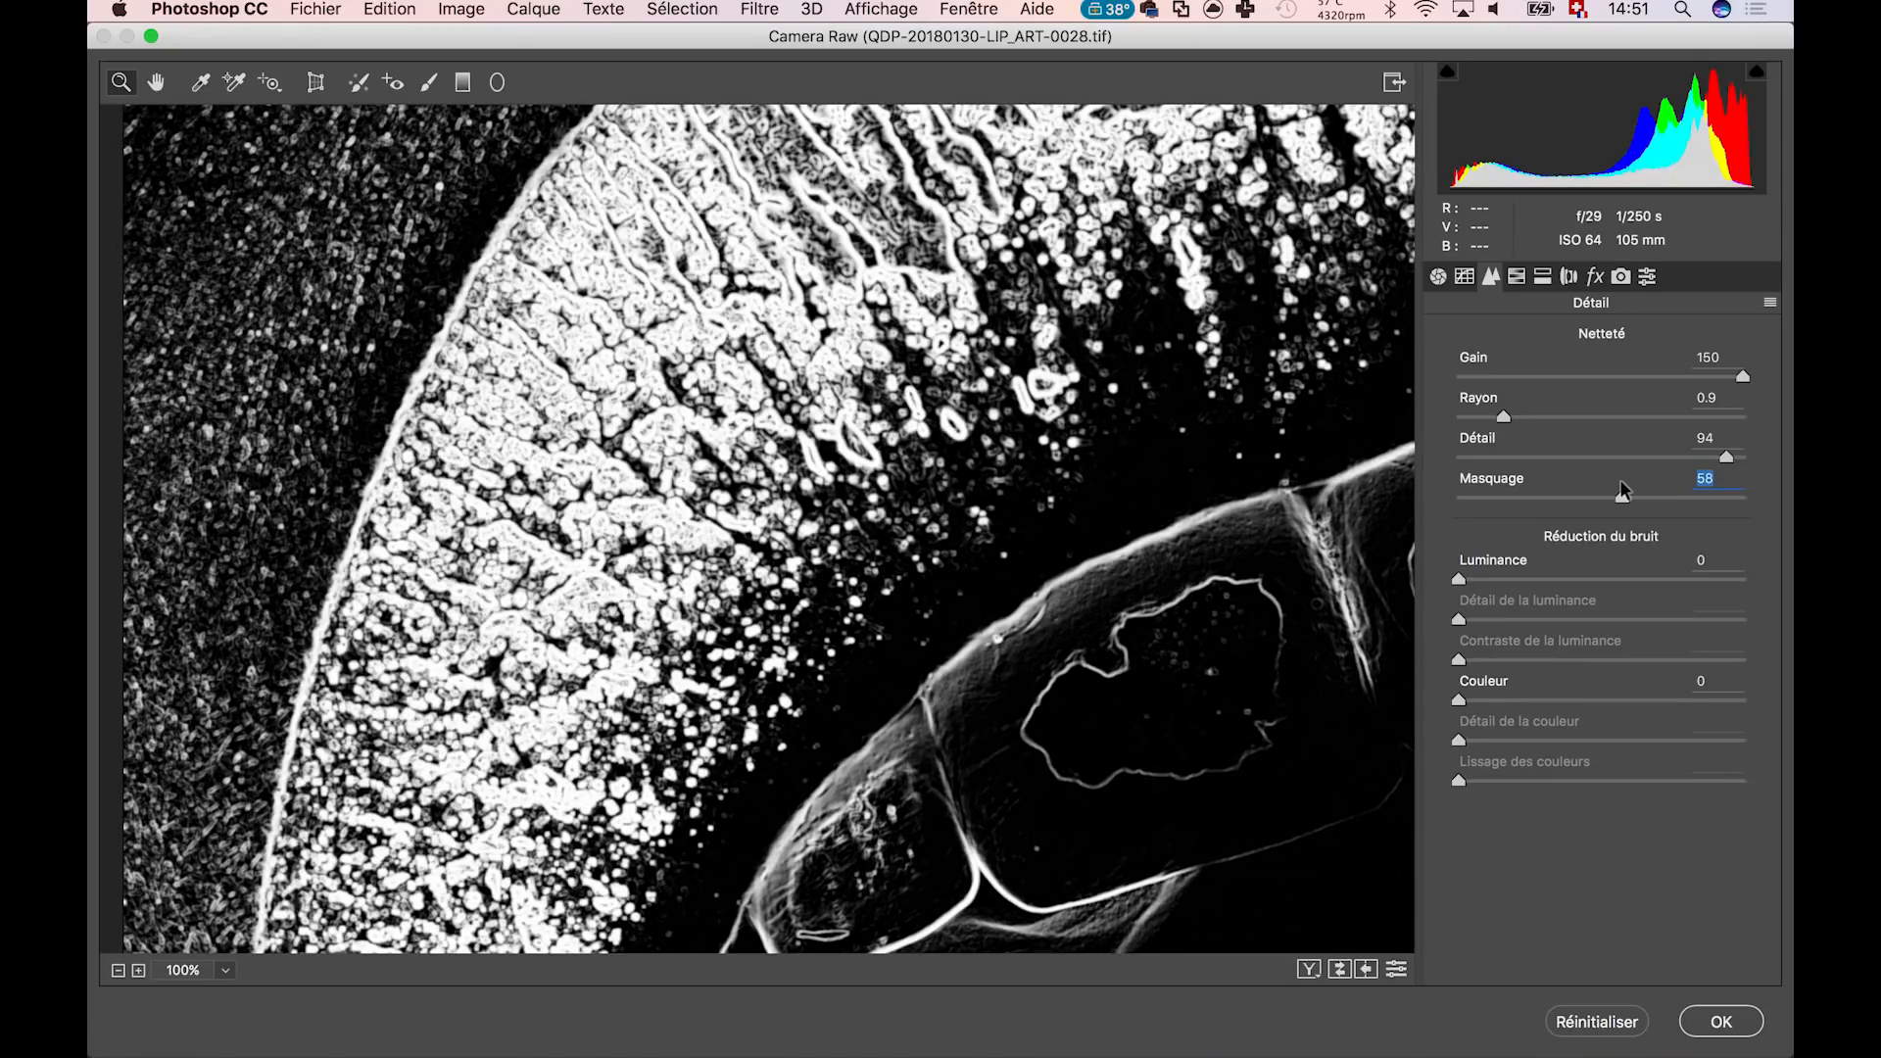
{"action": "left_click_drag", "start_coordinate": [1620, 486], "coordinate": [1620, 486]}
- Set the sharpening Détail to 19 and Gain to 44, and apply the Camera Raw filter
{"action": "left_click_drag", "start_coordinate": [1728, 454], "coordinate": [1791, 434]}
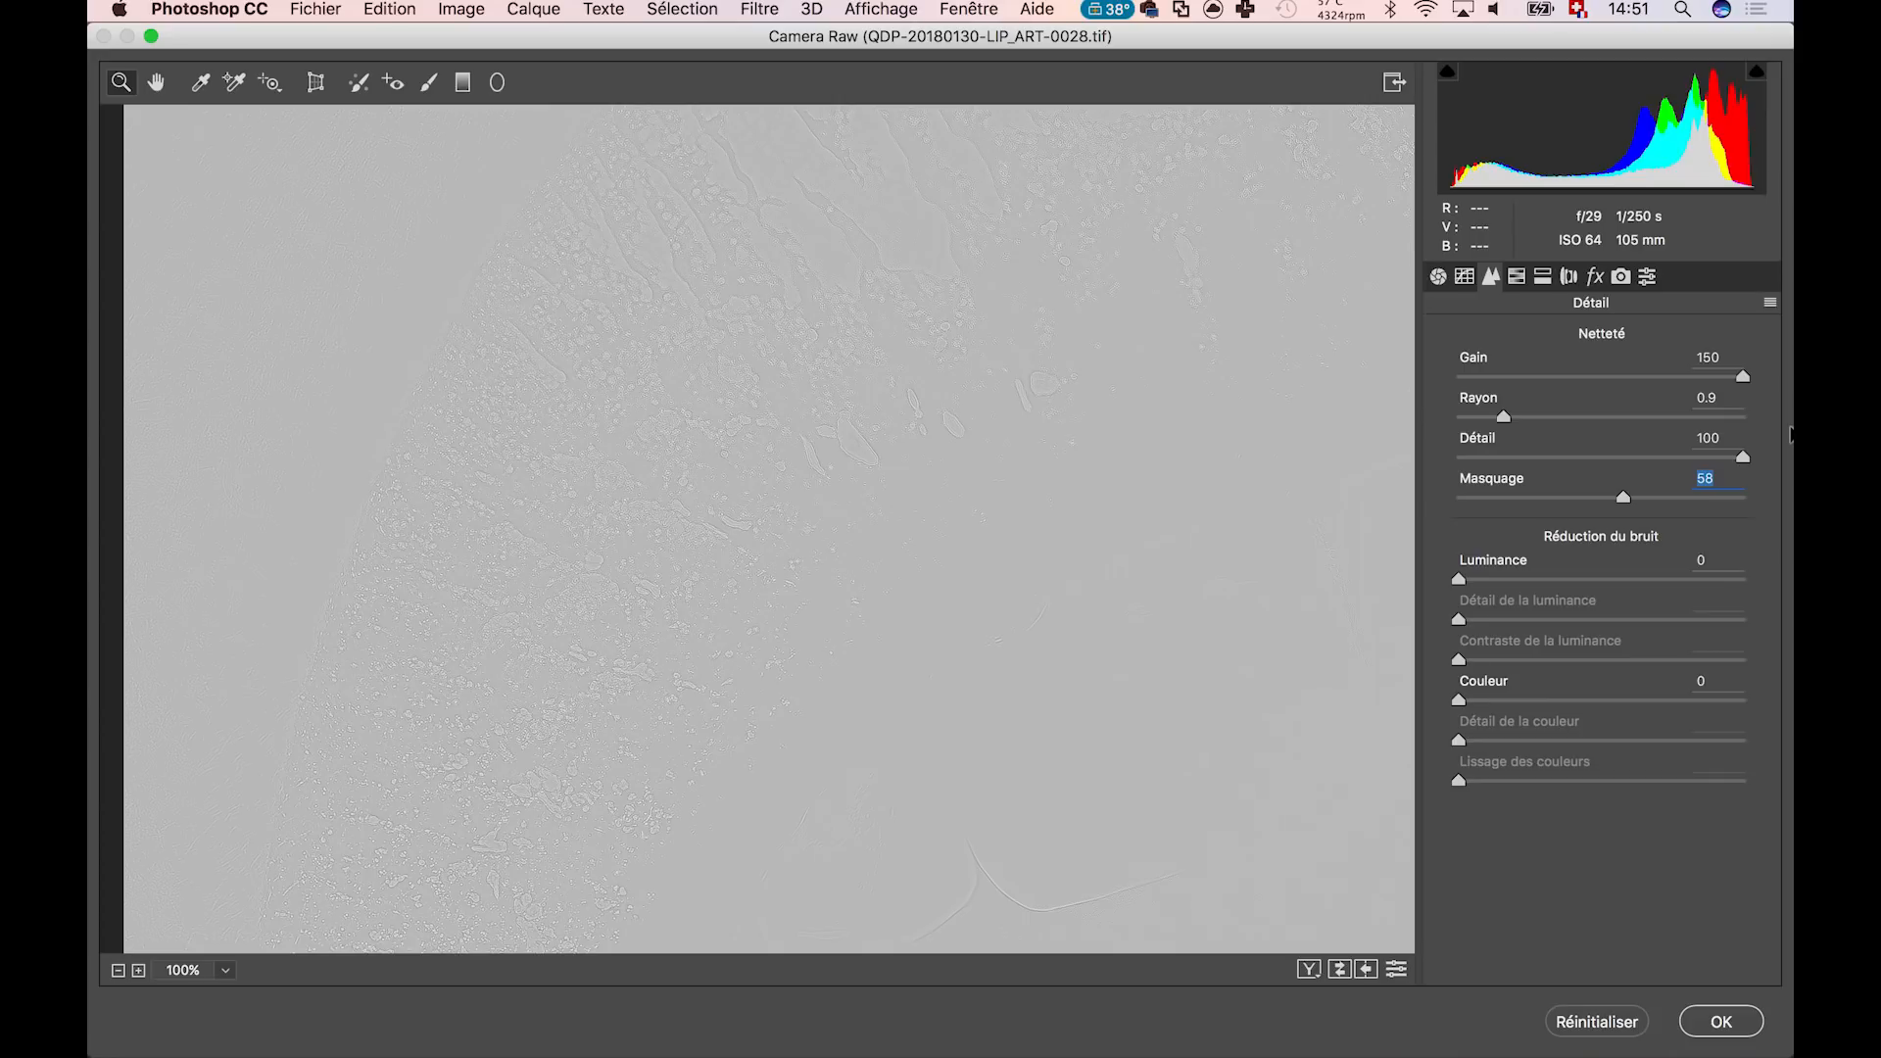
{"action": "left_click_drag", "start_coordinate": [1743, 456], "coordinate": [1500, 420]}
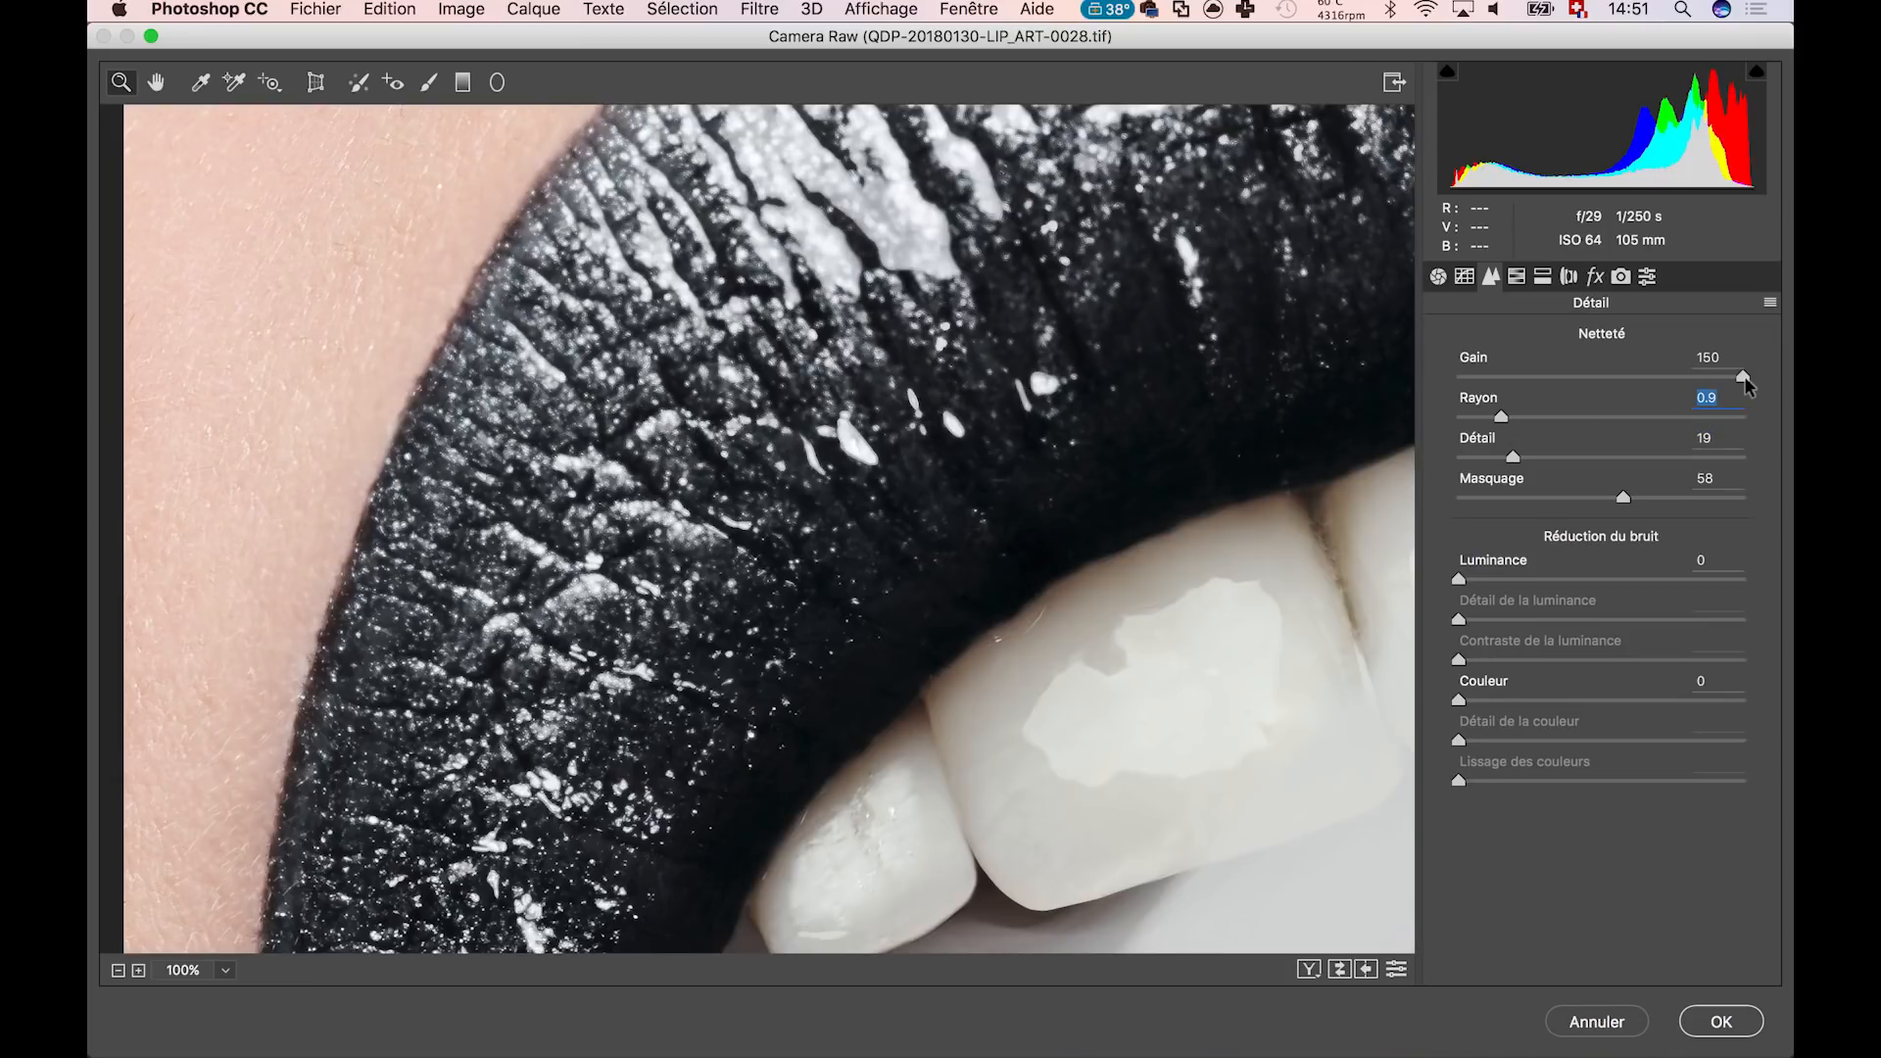
{"action": "mouse_move", "coordinate": [1578, 378]}
{"action": "left_mouse_down"}
{"action": "mouse_move", "coordinate": [1526, 380]}
{"action": "mouse_move", "coordinate": [1544, 374]}
{"action": "left_mouse_up"}
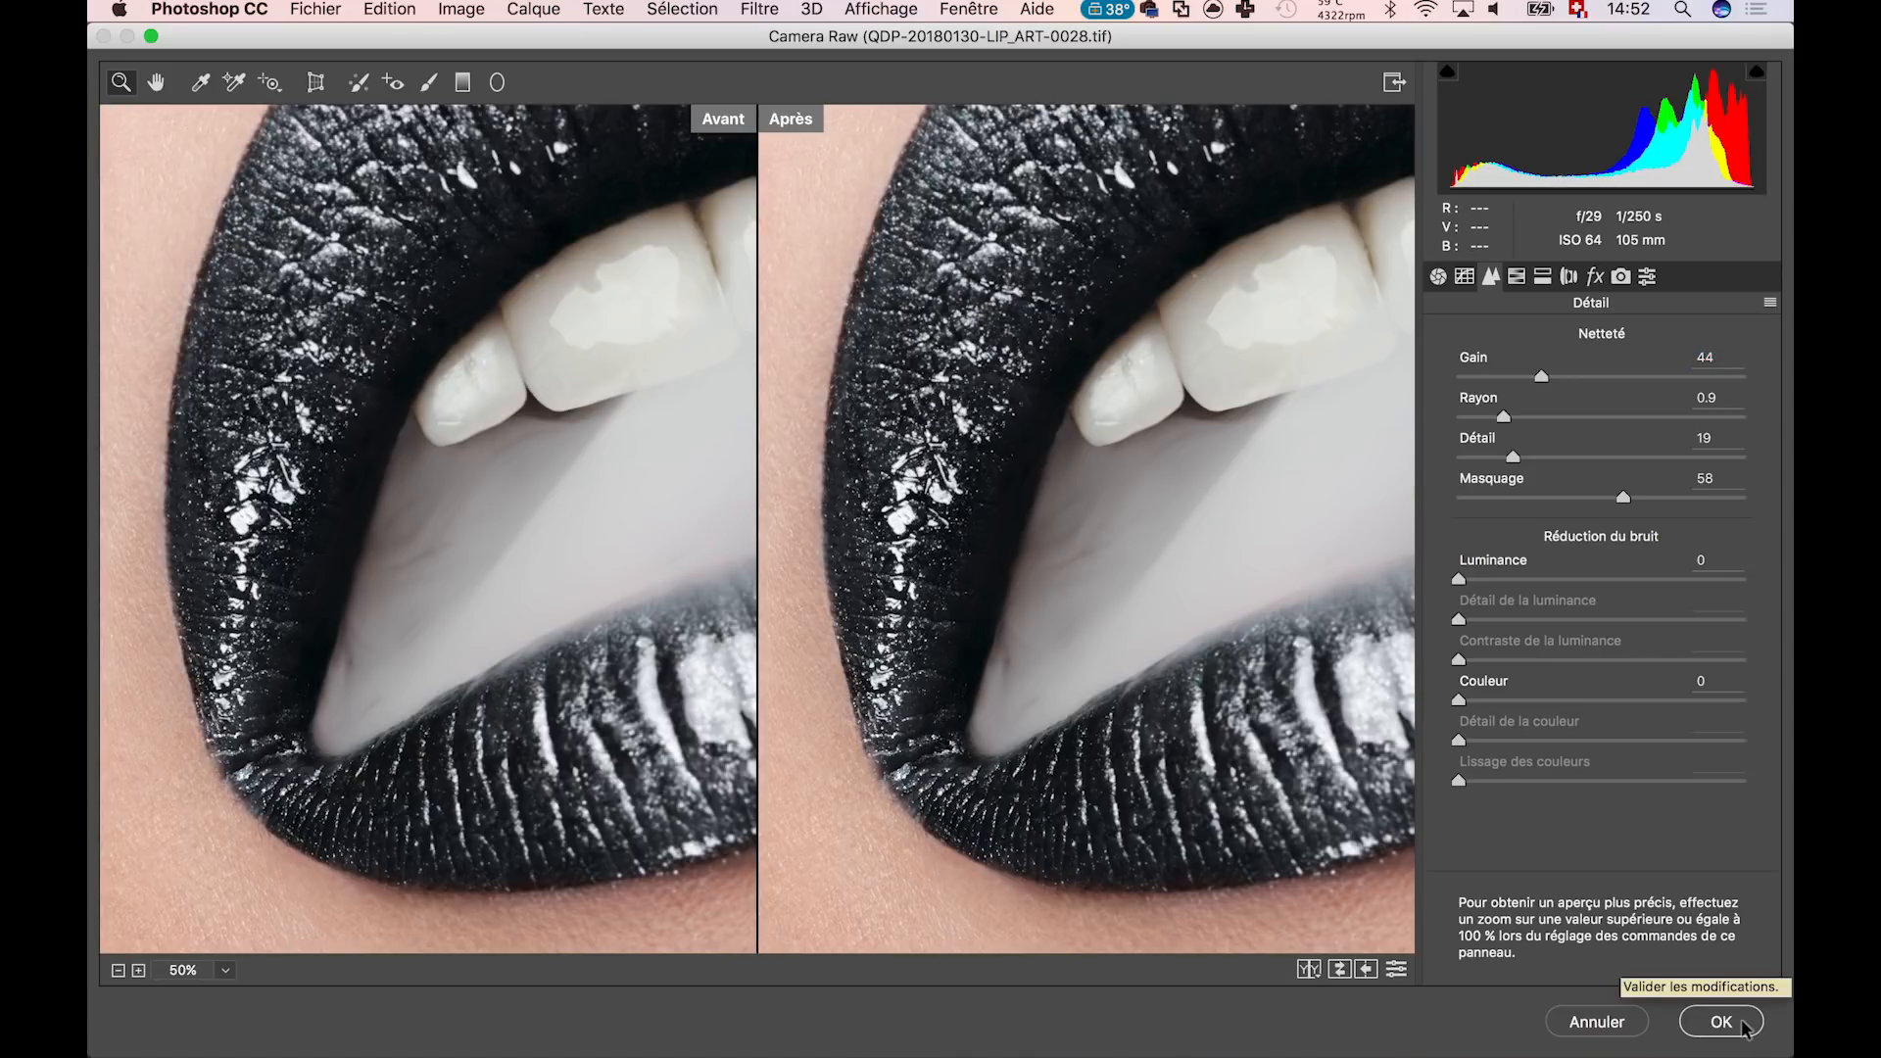
{"action": "left_click", "coordinate": [1742, 1023]}
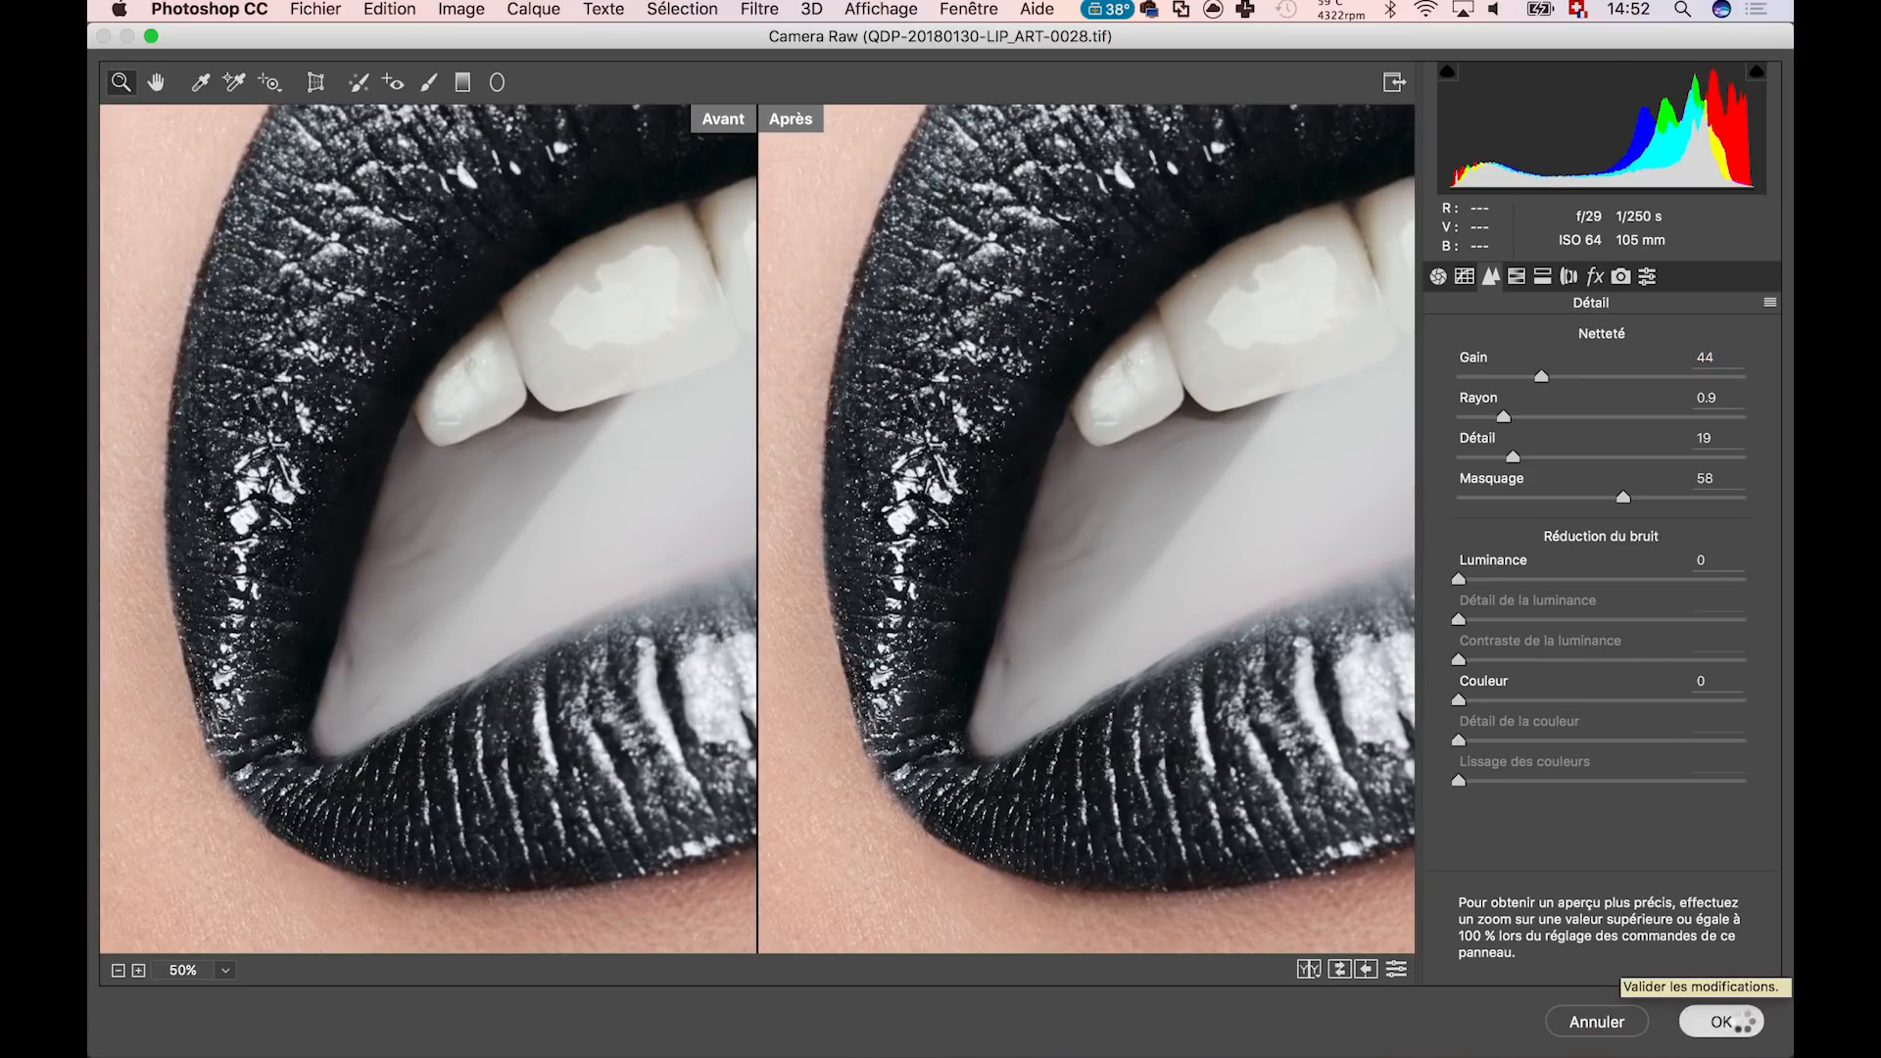